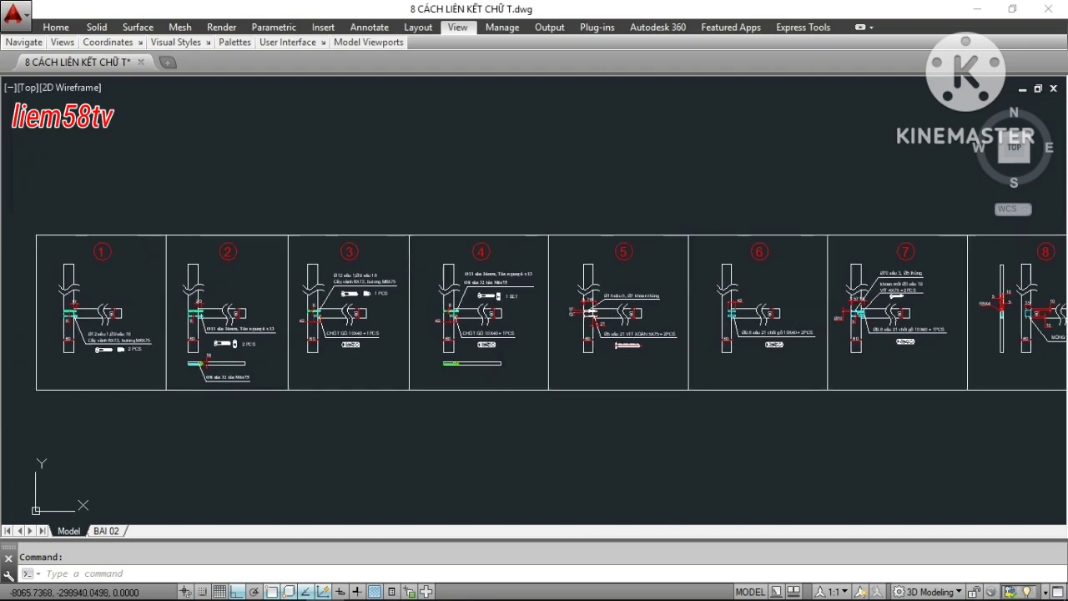
# Zoom and pan over detail 1's joint lines and fastener note.
pyautogui.moveTo(534, 334); pyautogui.dragTo(733, 340, button='middle')
pyautogui.scroll(4, 276, 301)
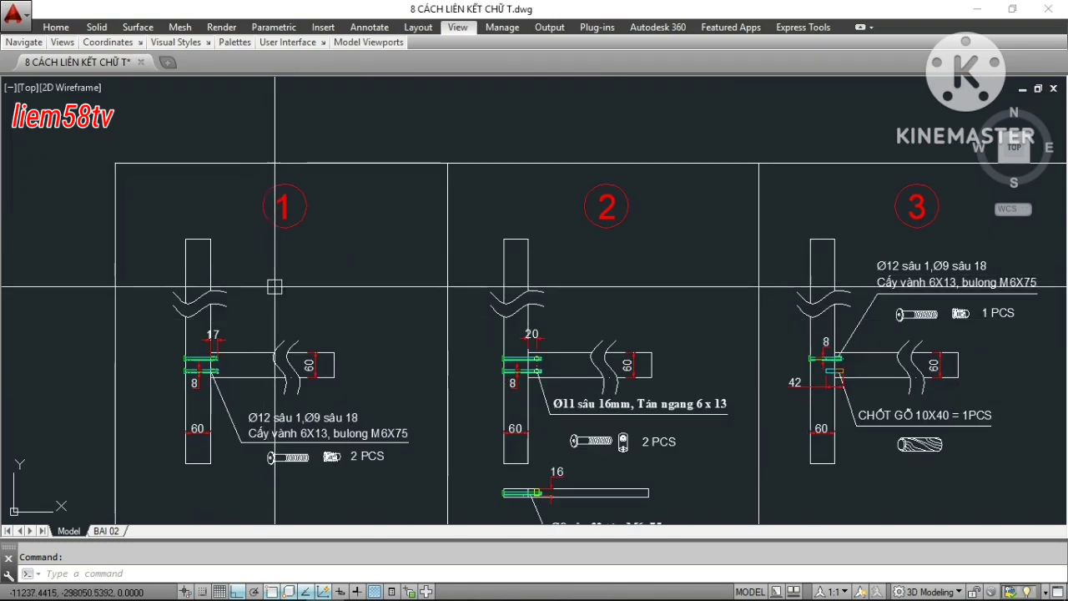
pyautogui.scroll(2, 250, 275)
pyautogui.scroll(-3, 408, 201)
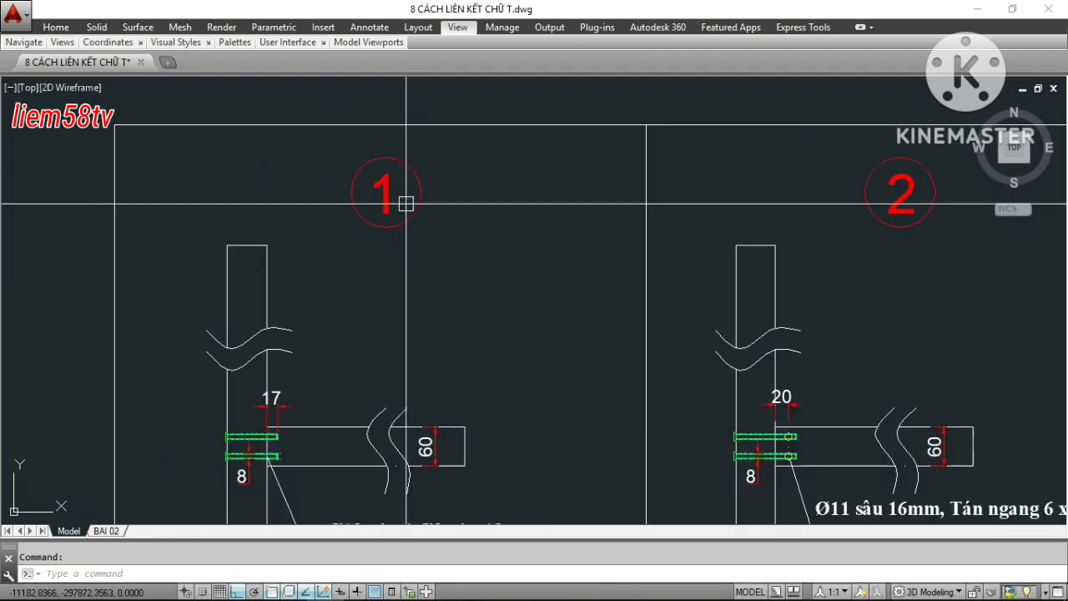
pyautogui.scroll(5, 450, 262)
pyautogui.scroll(-4, 486, 197)
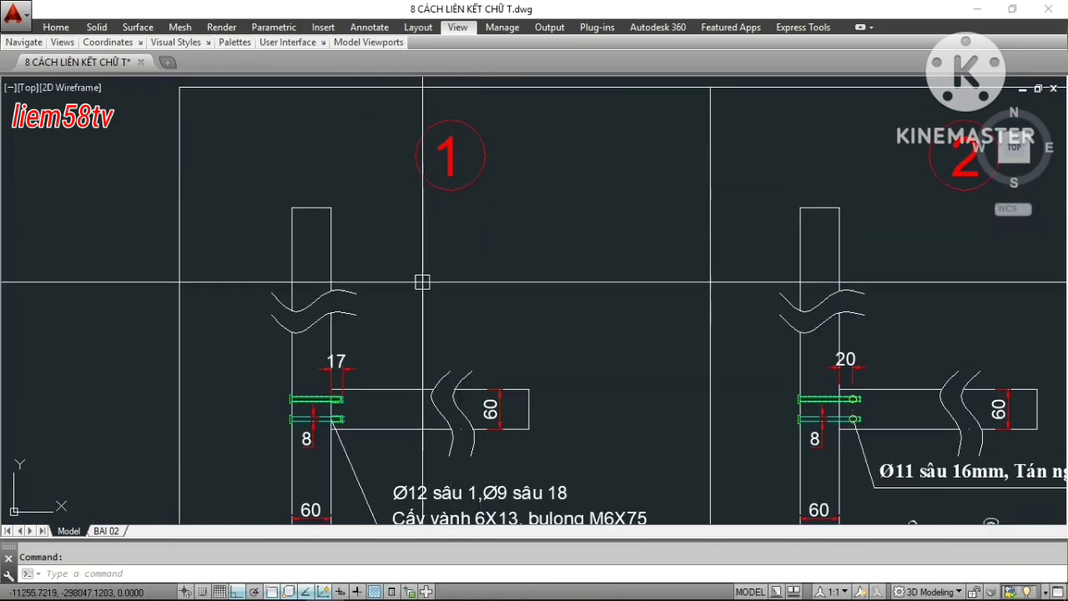
pyautogui.moveTo(423, 282); pyautogui.dragTo(467, 184, button='middle')
pyautogui.scroll(-3, 477, 263)
pyautogui.scroll(1, 460, 262)
pyautogui.scroll(5, 435, 228)
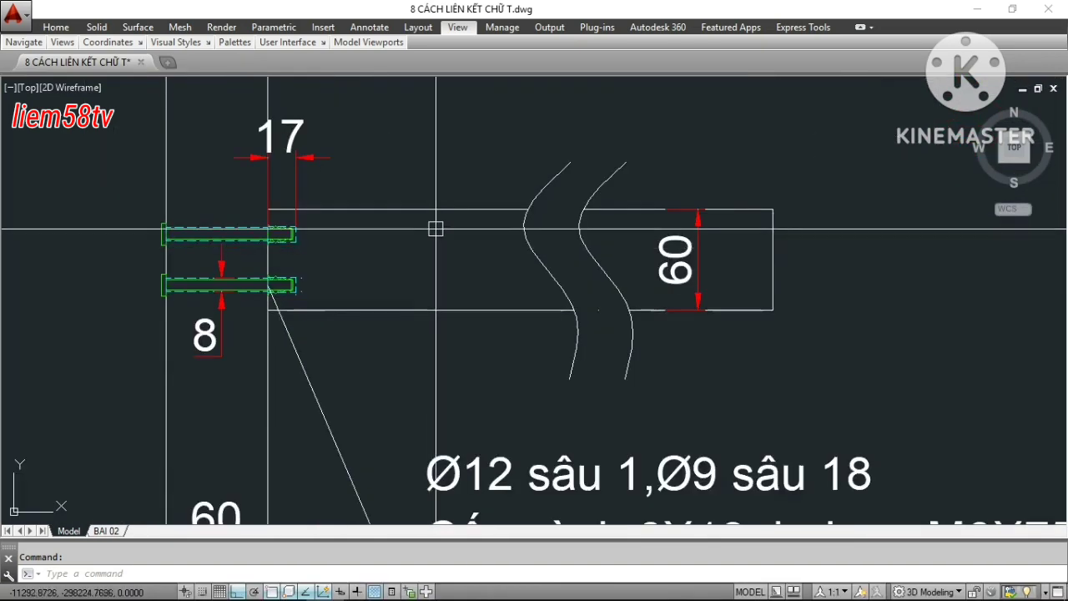
pyautogui.scroll(-2, 444, 254)
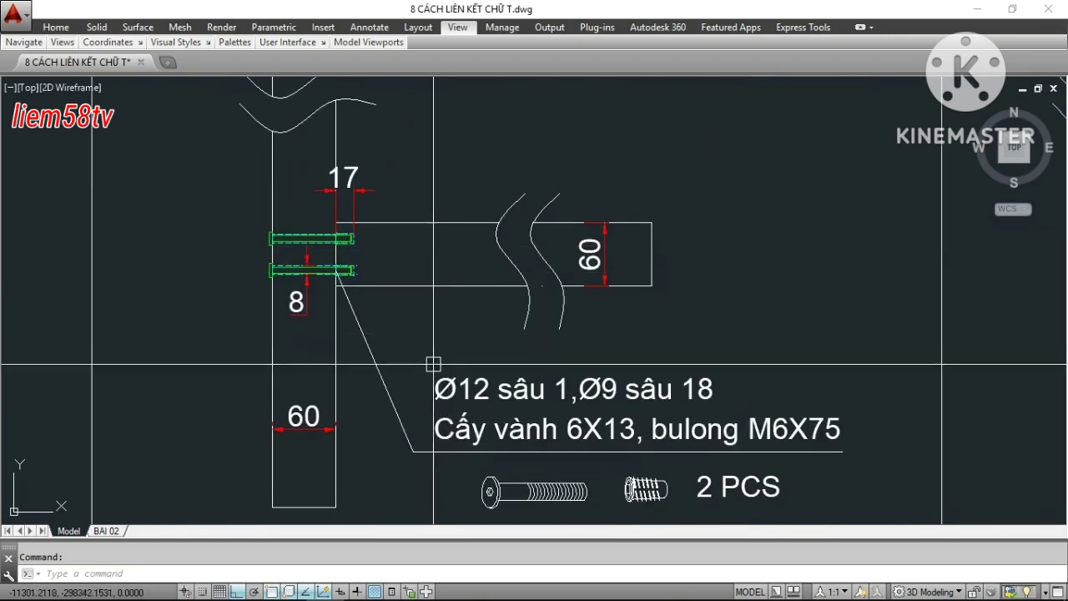
pyautogui.moveTo(434, 364); pyautogui.dragTo(357, 251, button='middle')
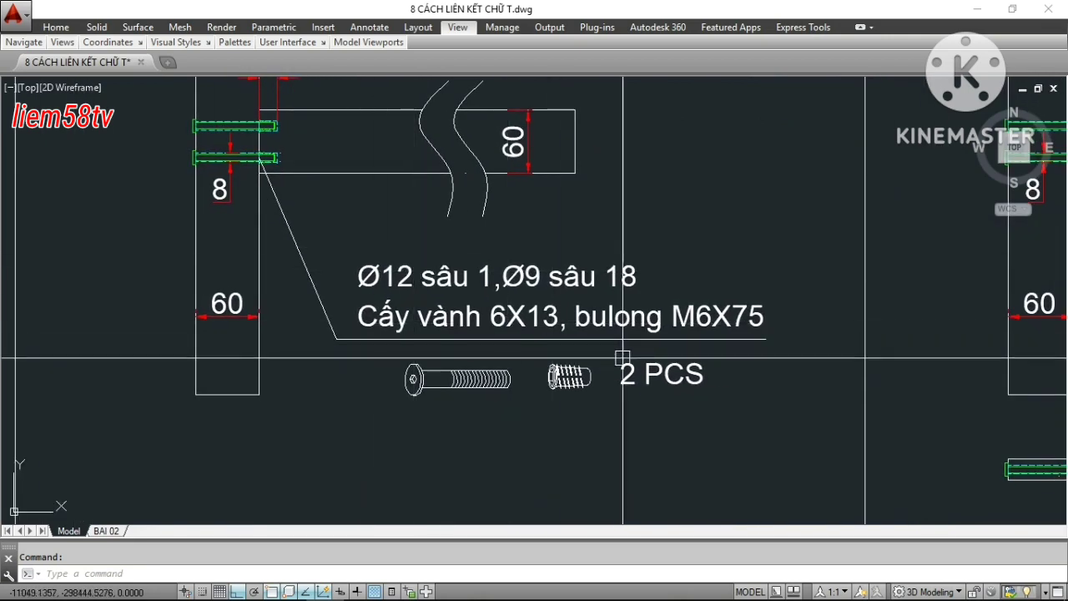
pyautogui.scroll(2, 626, 357)
pyautogui.moveTo(692, 378); pyautogui.dragTo(692, 401, button='middle')
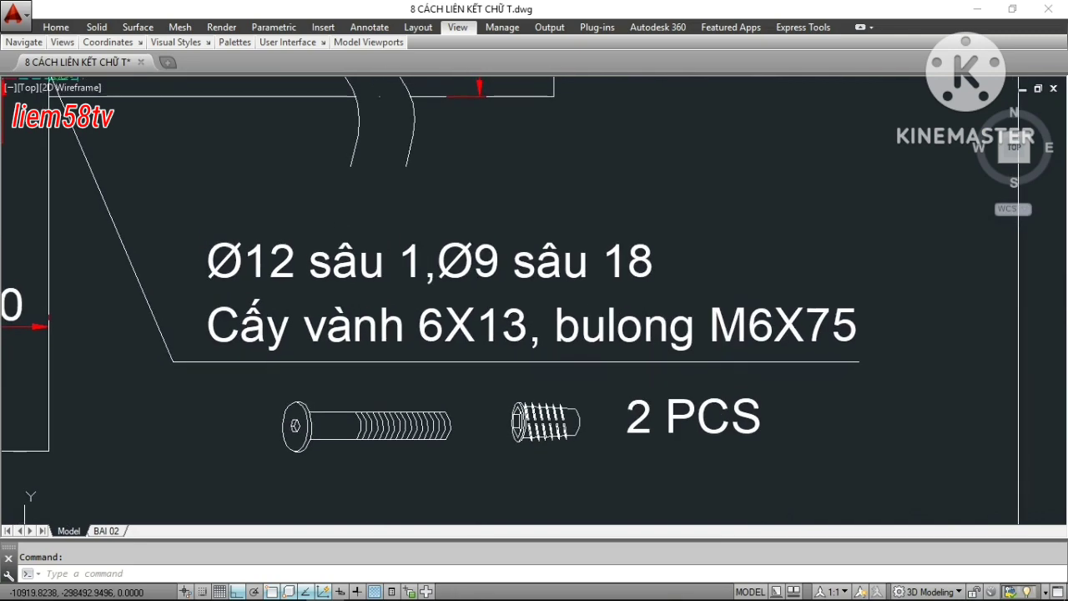
# Inspect detail 1's bolt images and the lower parts of details 1 and 2.
pyautogui.moveTo(839, 467)
pyautogui.mouseDown(button='middle')
pyautogui.moveTo(851, 432)
pyautogui.moveTo(868, 465)
pyautogui.mouseUp(button='middle')
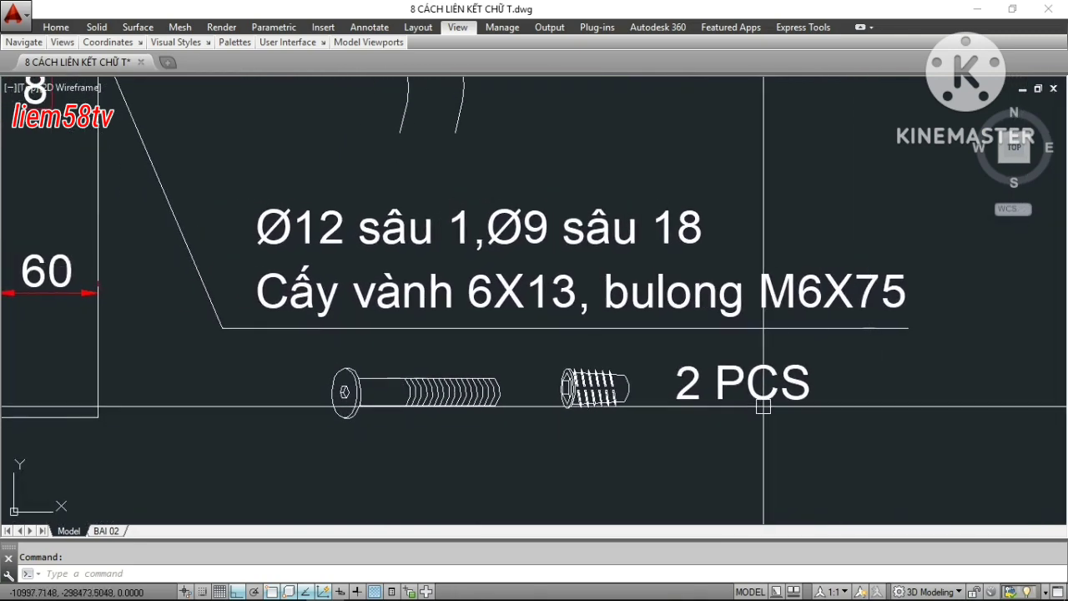
pyautogui.scroll(-2, 638, 324)
pyautogui.scroll(-1, 638, 324)
pyautogui.scroll(3, 511, 250)
pyautogui.scroll(3, 584, 284)
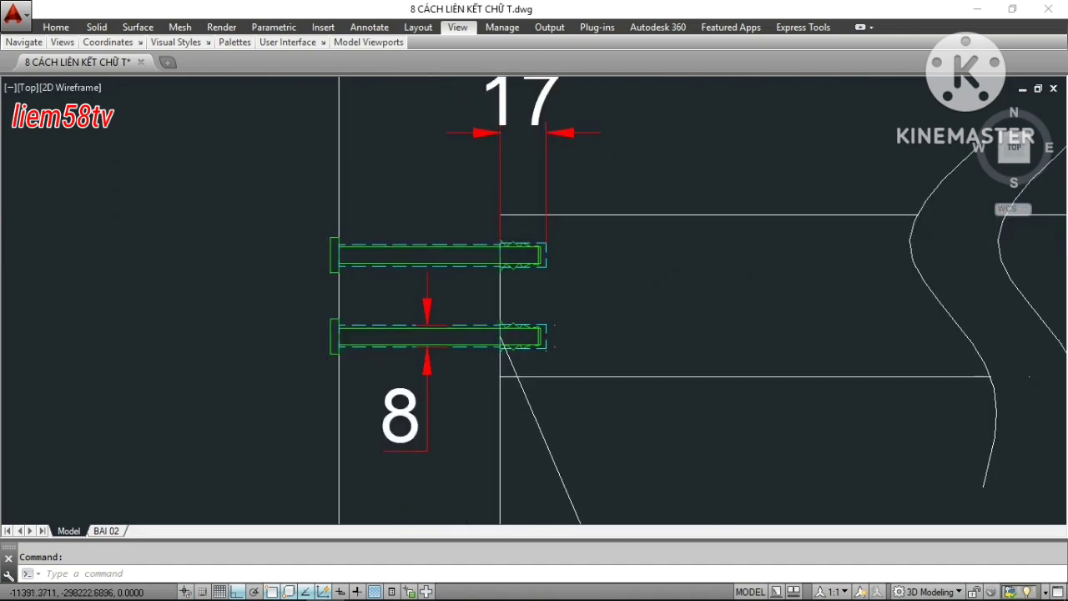
pyautogui.scroll(2, 611, 299)
pyautogui.scroll(-3, 482, 250)
pyautogui.scroll(3, 523, 335)
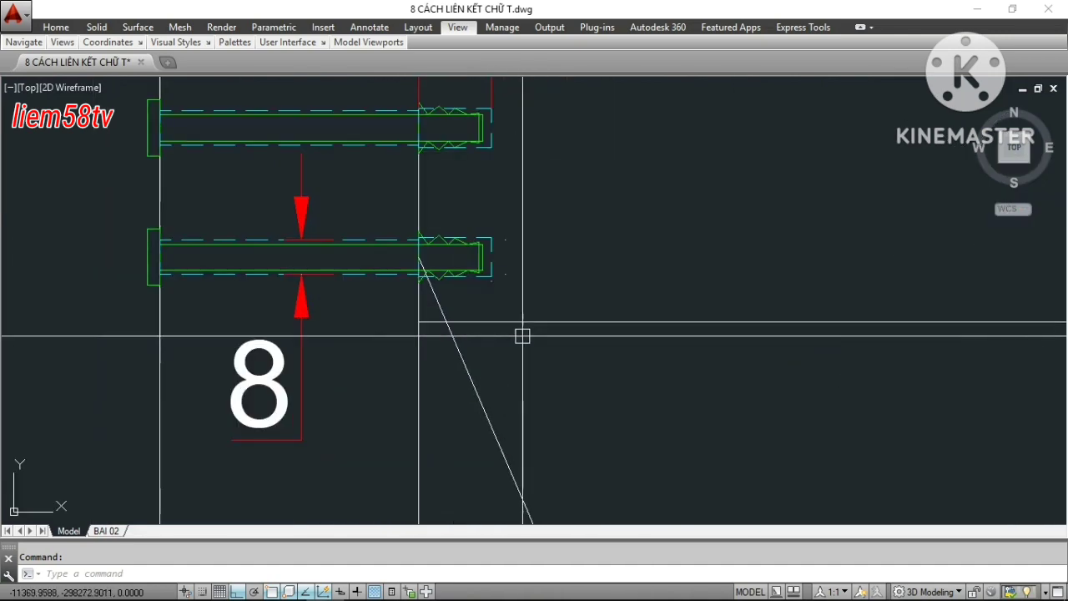
pyautogui.scroll(-3, 438, 302)
pyautogui.scroll(-1, 434, 301)
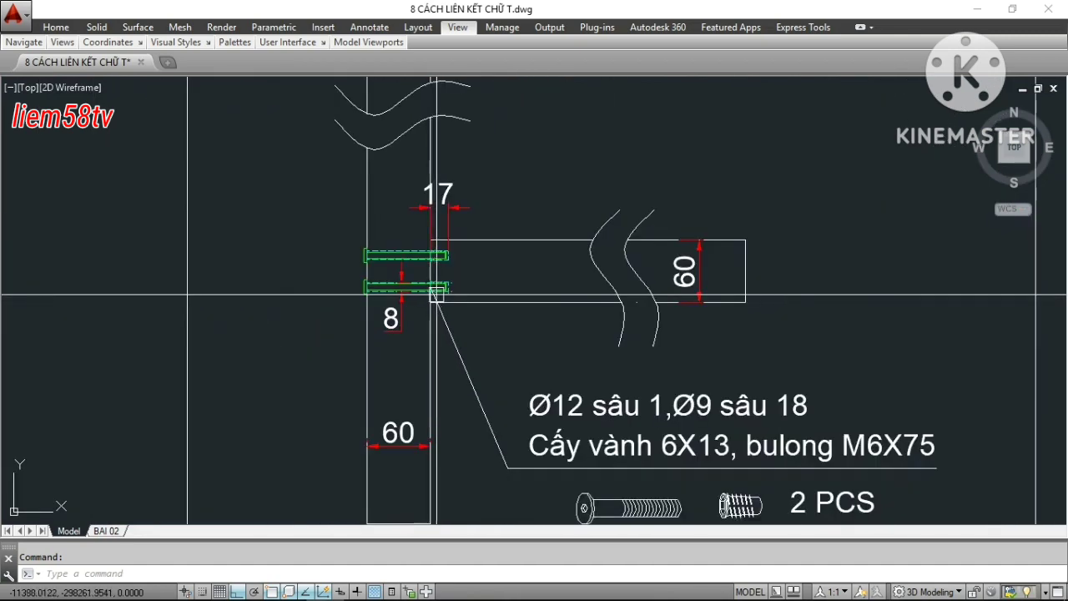
pyautogui.scroll(-2, 418, 305)
pyautogui.scroll(1, 409, 307)
pyautogui.scroll(2, 513, 337)
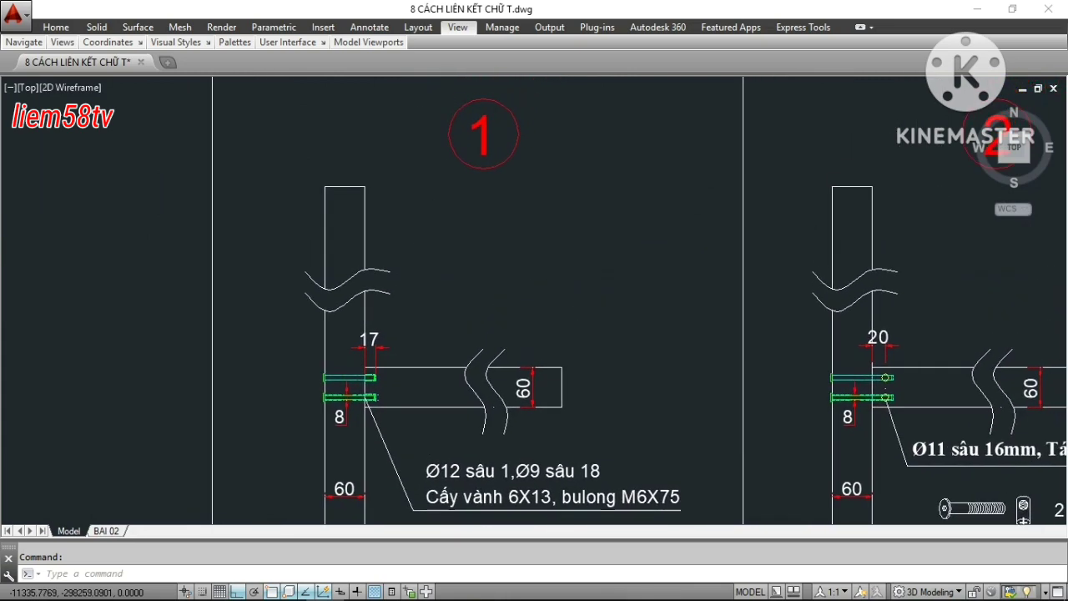
pyautogui.scroll(-2, 512, 336)
pyautogui.moveTo(500, 384); pyautogui.dragTo(464, 324, button='middle')
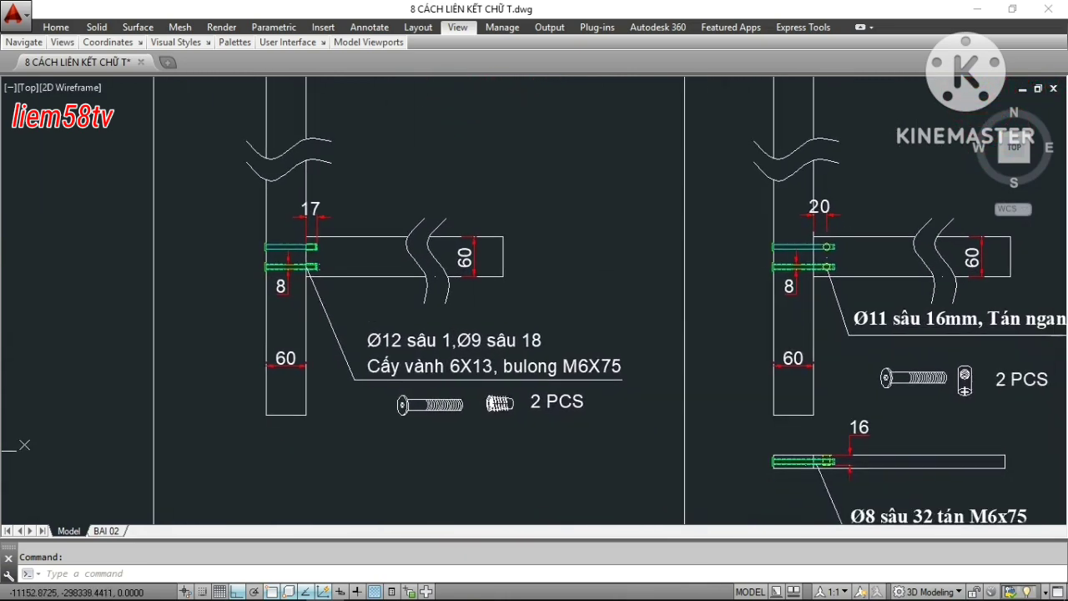
pyautogui.scroll(2, 559, 405)
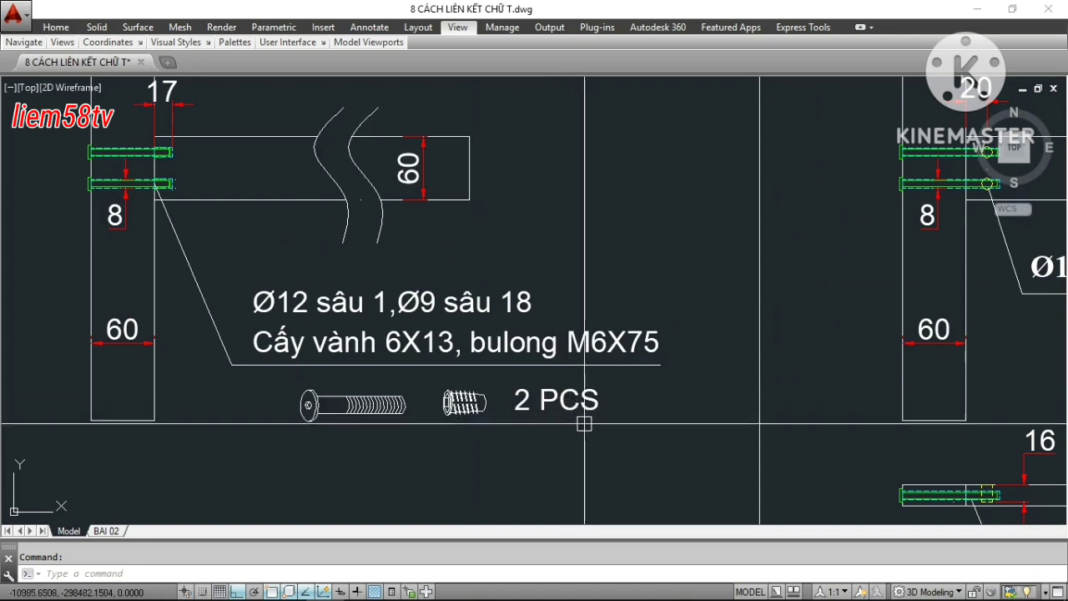
pyautogui.scroll(-2, 585, 424)
# Examine detail 2's Ø11 note, bolt images and 2 PCS callout.
pyautogui.moveTo(627, 369); pyautogui.dragTo(492, 375, button='middle')
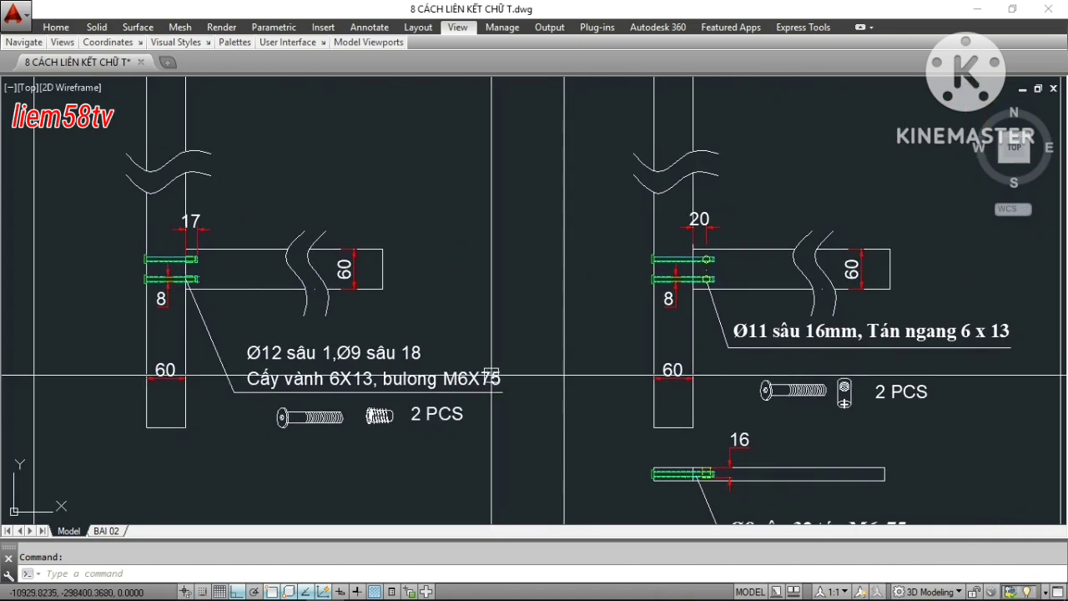
pyautogui.moveTo(384, 340); pyautogui.dragTo(299, 363, button='middle')
pyautogui.scroll(-6, 380, 359)
pyautogui.scroll(4, 399, 361)
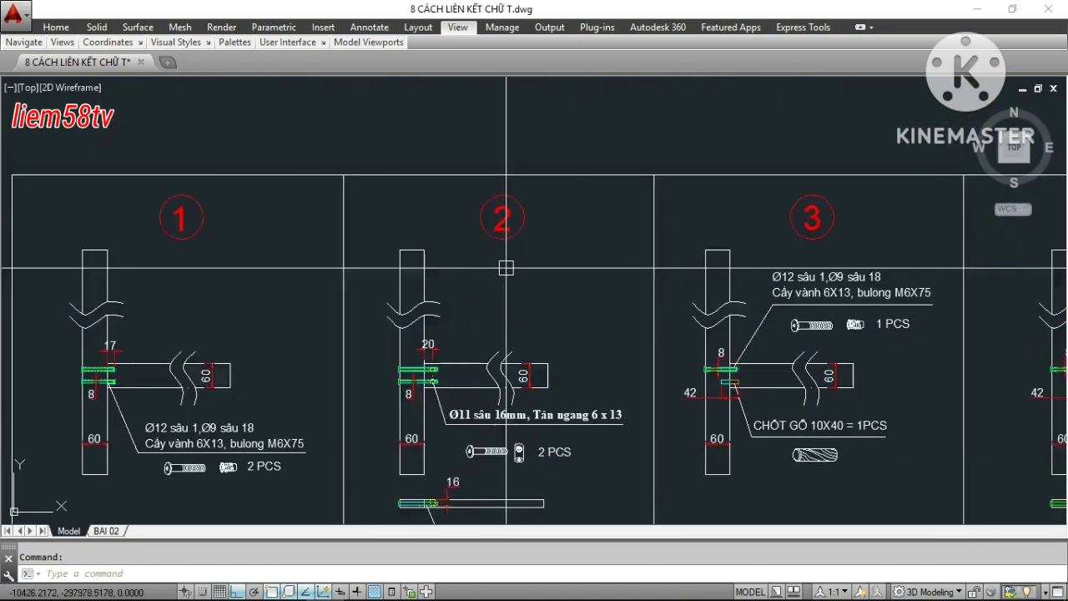
pyautogui.scroll(4, 528, 266)
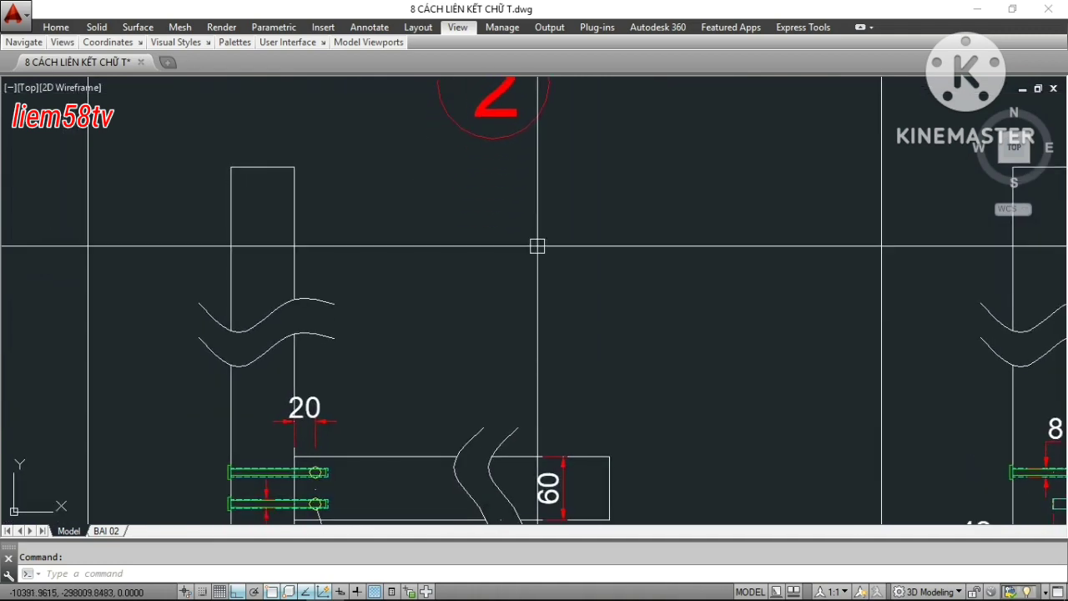
pyautogui.moveTo(583, 363); pyautogui.dragTo(599, 208, button='middle')
pyautogui.moveTo(642, 310); pyautogui.dragTo(657, 234, button='middle')
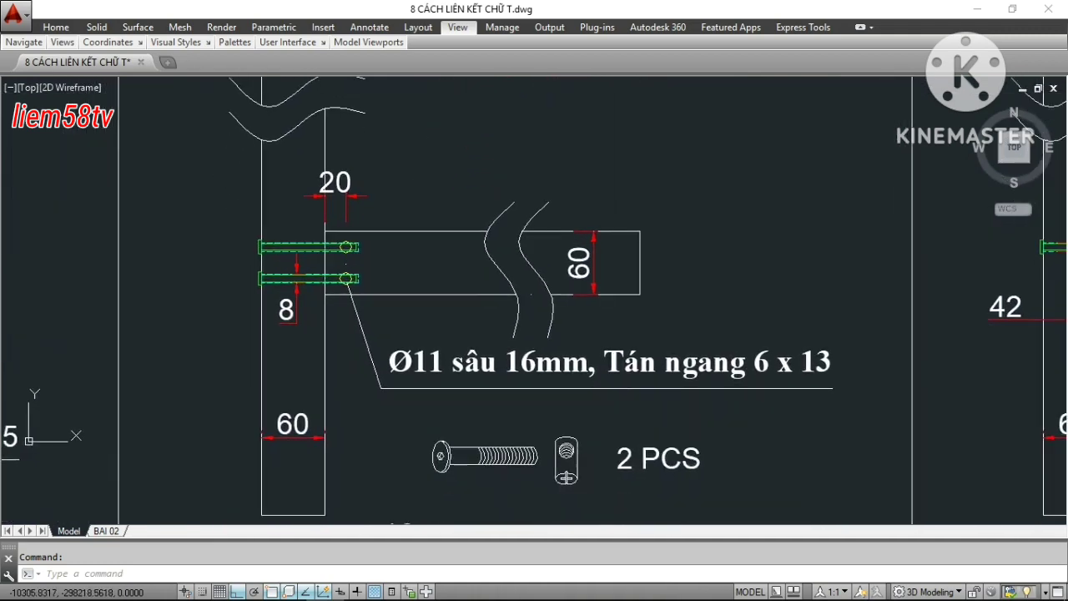
pyautogui.scroll(2, 383, 200)
pyautogui.moveTo(482, 276); pyautogui.dragTo(426, 360, button='middle')
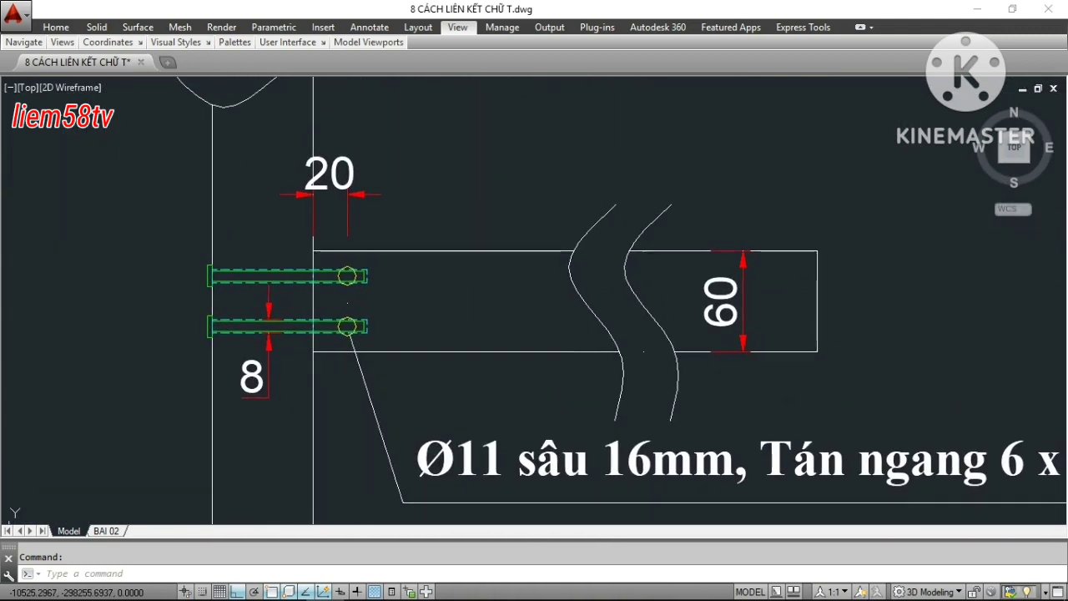
pyautogui.moveTo(534, 334)
pyautogui.mouseDown(button='middle')
pyautogui.moveTo(511, 203)
pyautogui.moveTo(495, 303)
pyautogui.moveTo(378, 210)
pyautogui.moveTo(546, 319)
pyautogui.moveTo(555, 313)
pyautogui.mouseUp(button='middle')
pyautogui.scroll(1, 603, 172)
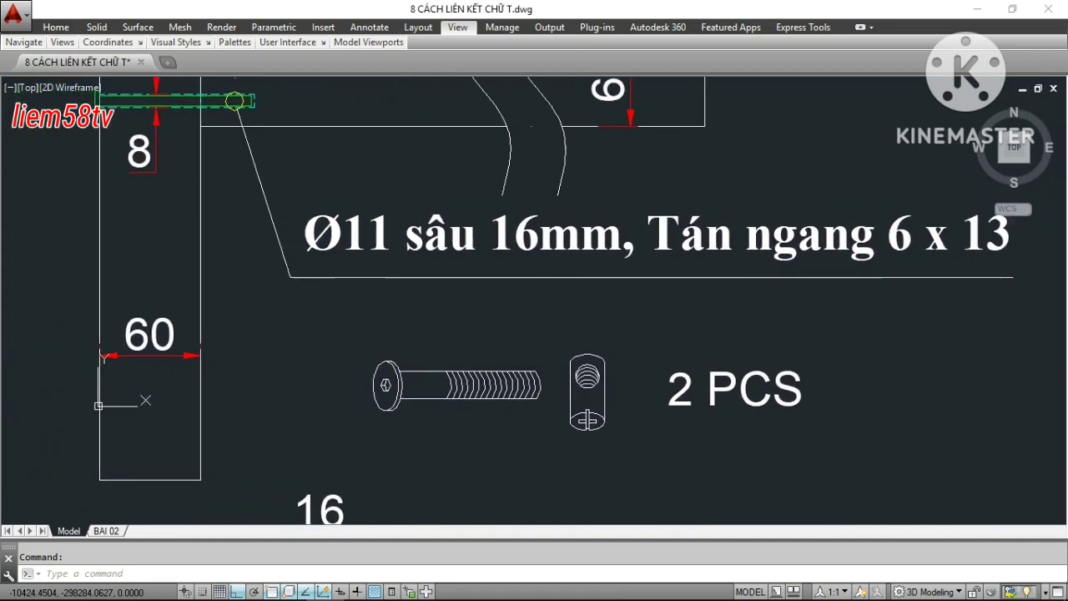
pyautogui.scroll(-3, 604, 172)
# Check detail 2's lower Ø8 bar callout, then zoom out over details 1 to 3.
pyautogui.moveTo(370, 438); pyautogui.dragTo(417, 320, button='middle')
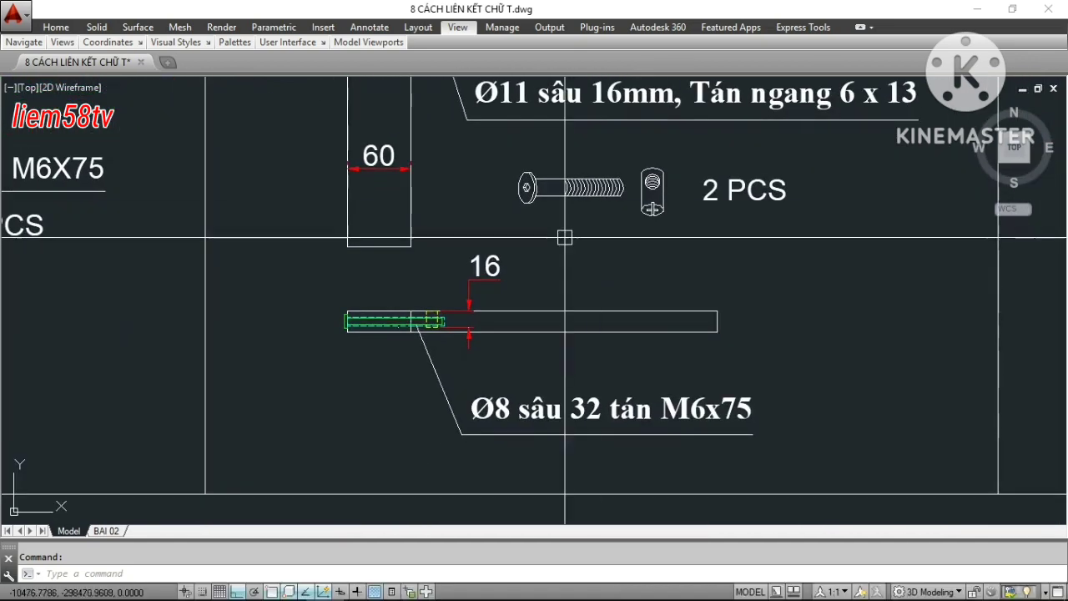
pyautogui.scroll(6, 417, 321)
pyautogui.moveTo(576, 439)
pyautogui.mouseDown(button='middle')
pyautogui.moveTo(499, 293)
pyautogui.moveTo(426, 356)
pyautogui.moveTo(415, 323)
pyautogui.moveTo(345, 276)
pyautogui.mouseUp(button='middle')
pyautogui.scroll(-2, 441, 303)
pyautogui.moveTo(651, 475); pyautogui.dragTo(644, 479, button='middle')
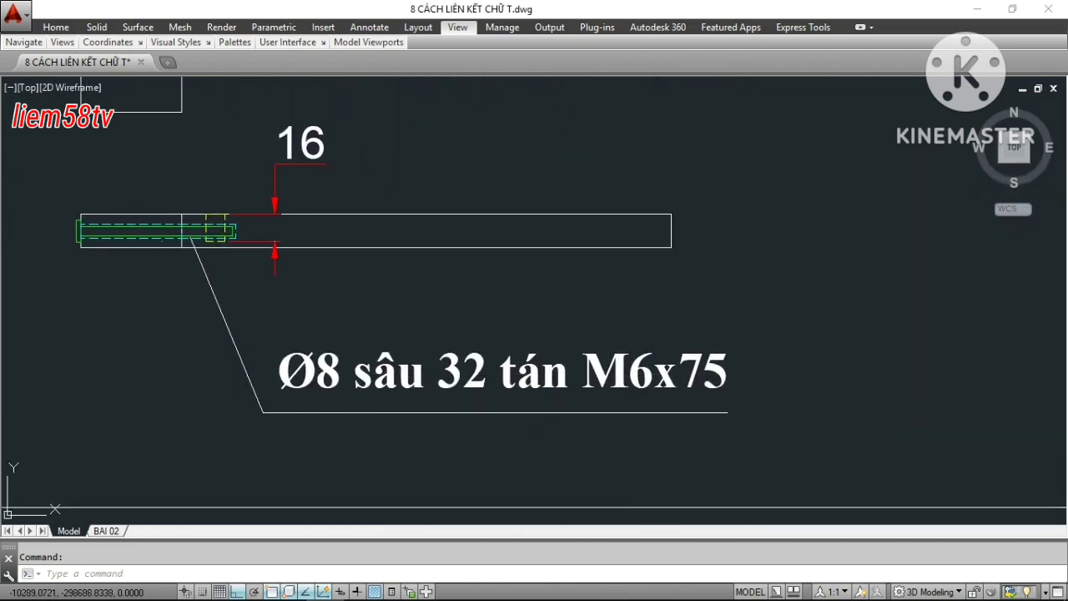
pyautogui.scroll(-2, 560, 447)
pyautogui.scroll(-3, 560, 446)
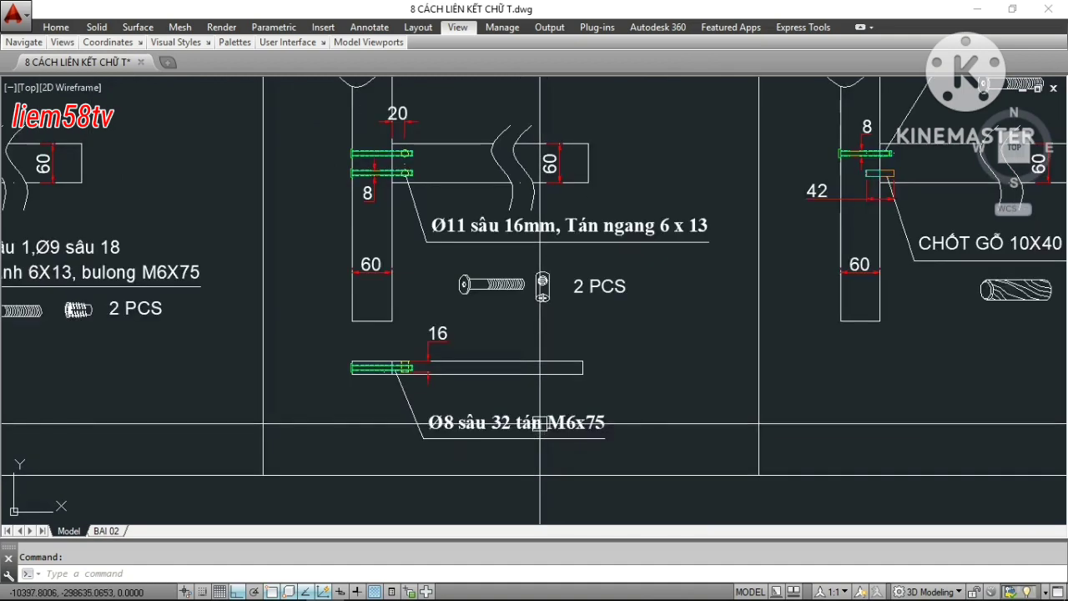
pyautogui.scroll(-2, 560, 447)
pyautogui.moveTo(560, 446); pyautogui.dragTo(417, 510, button='middle')
pyautogui.scroll(-2, 457, 406)
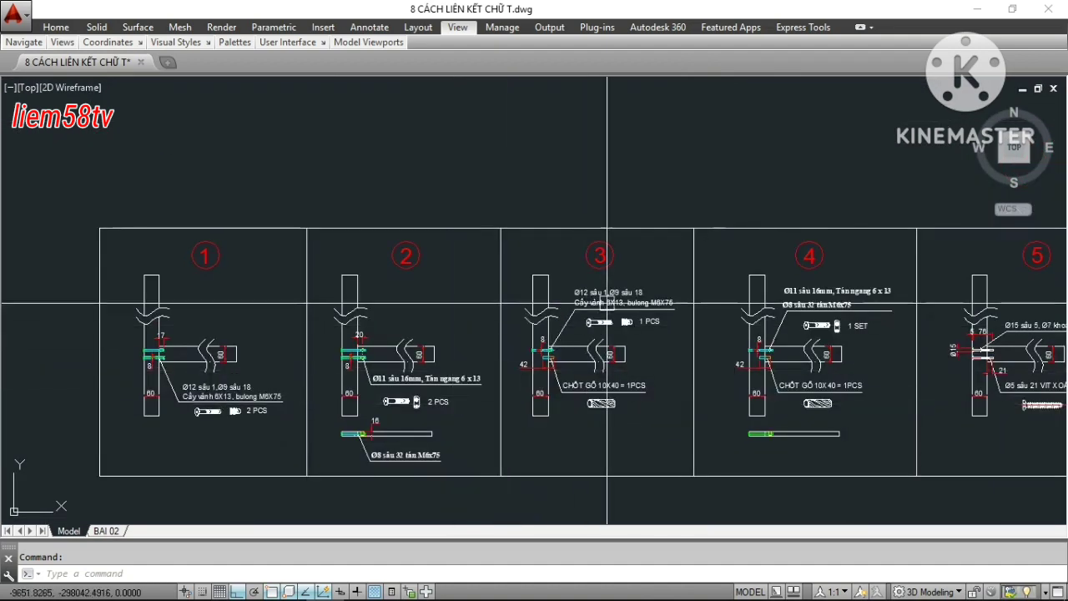
pyautogui.scroll(4, 632, 265)
pyautogui.scroll(1, 641, 295)
# Move into detail 3 to view its bolt and dowel callout.
pyautogui.moveTo(641, 295); pyautogui.dragTo(622, 214, button='middle')
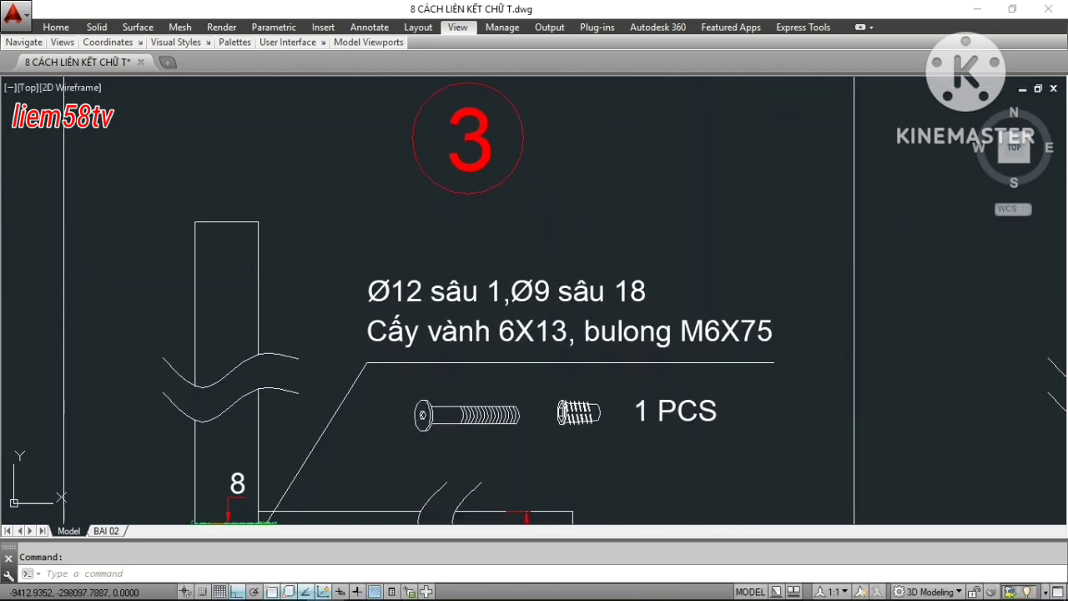
pyautogui.moveTo(735, 384); pyautogui.dragTo(762, 226, button='middle')
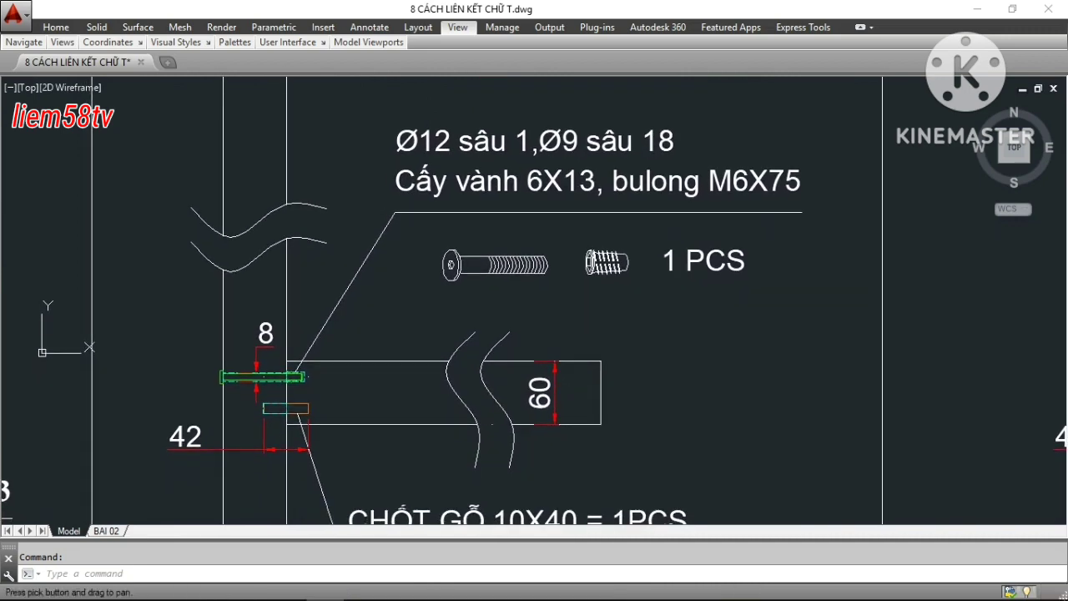
pyautogui.moveTo(808, 307)
pyautogui.mouseDown(button='middle')
pyautogui.moveTo(740, 358)
pyautogui.moveTo(778, 259)
pyautogui.moveTo(856, 233)
pyautogui.mouseUp(button='middle')
pyautogui.scroll(1, 410, 322)
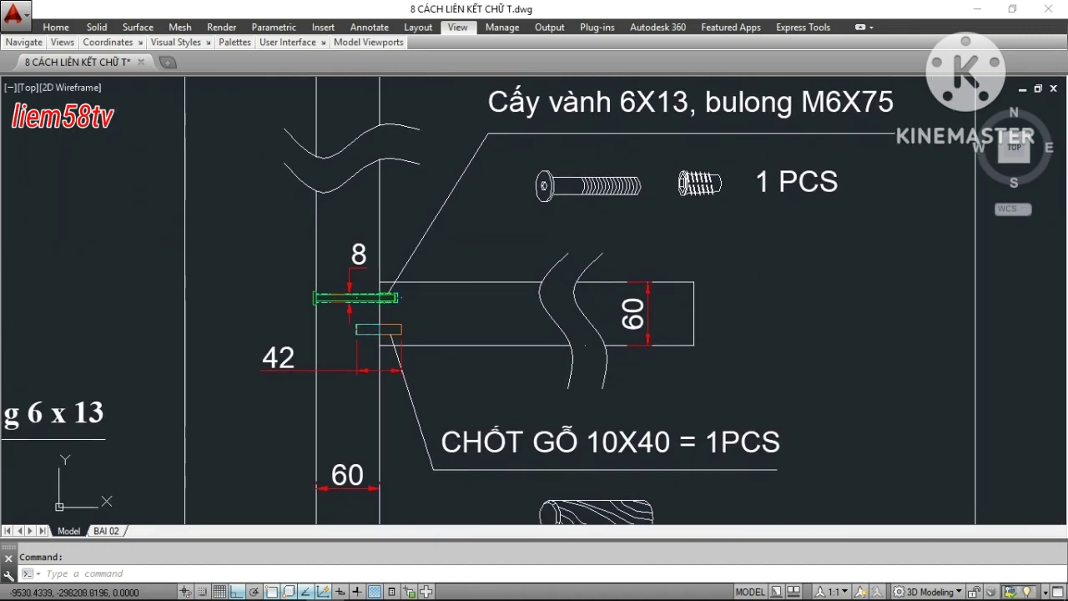
pyautogui.scroll(1, 494, 350)
pyautogui.scroll(3, 366, 294)
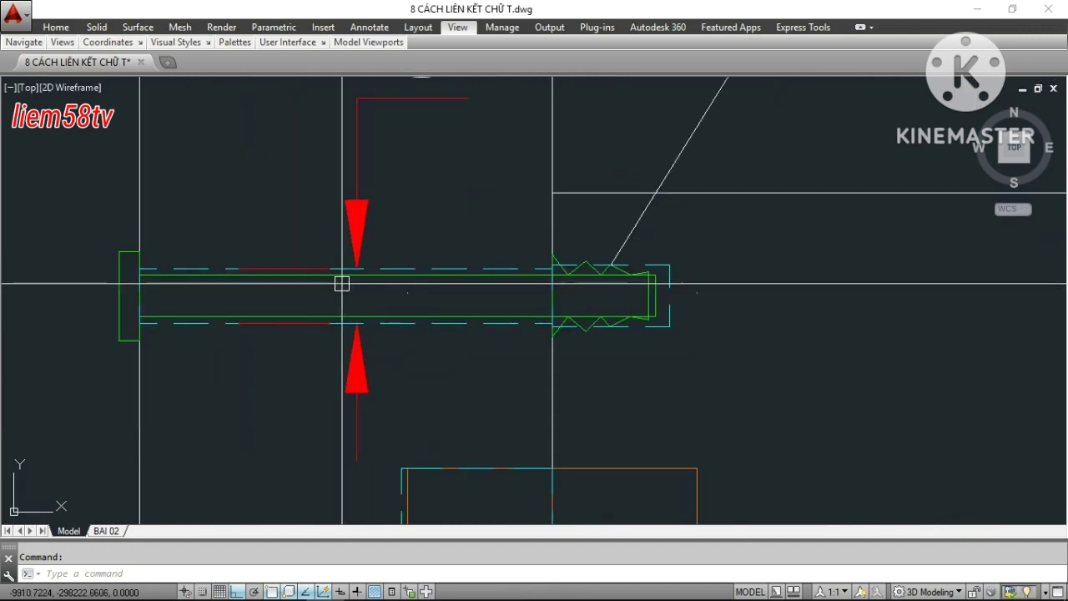
pyautogui.scroll(-1, 370, 293)
pyautogui.scroll(-1, 370, 294)
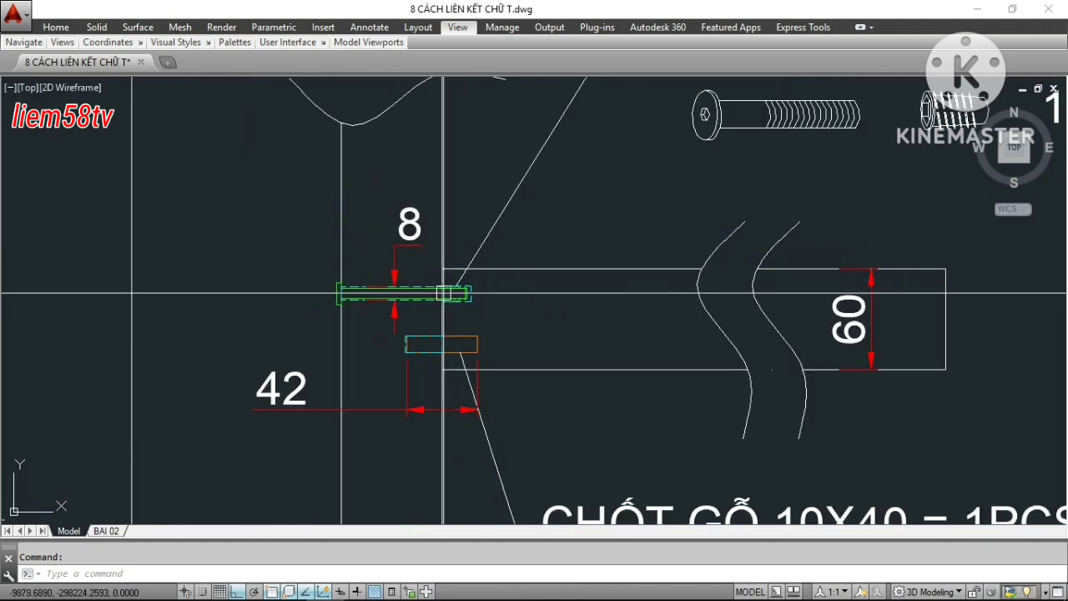
pyautogui.moveTo(370, 294); pyautogui.dragTo(219, 412, button='middle')
pyautogui.scroll(-2, 522, 165)
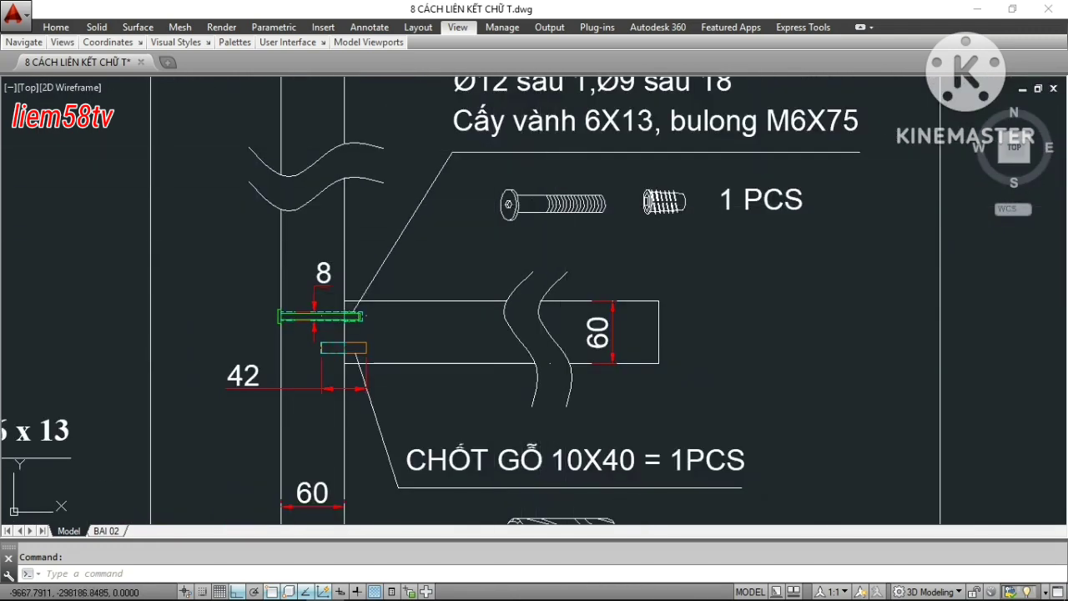
# Close in on detail 3's CHỐT GỖ 10X40 dowel note, dowel drawing and 42 dimension.
pyautogui.moveTo(561, 313); pyautogui.dragTo(576, 188, button='middle')
pyautogui.scroll(2, 623, 226)
pyautogui.moveTo(547, 341)
pyautogui.mouseDown(button='middle')
pyautogui.moveTo(693, 301)
pyautogui.moveTo(690, 289)
pyautogui.mouseUp(button='middle')
pyautogui.scroll(2, 346, 242)
pyautogui.moveTo(583, 310); pyautogui.dragTo(437, 245, button='middle')
pyautogui.scroll(-2, 345, 269)
pyautogui.moveTo(743, 388)
pyautogui.mouseDown(button='middle')
pyautogui.moveTo(644, 325)
pyautogui.moveTo(547, 284)
pyautogui.mouseUp(button='middle')
pyautogui.moveTo(652, 393)
pyautogui.mouseDown(button='middle')
pyautogui.moveTo(638, 427)
pyautogui.moveTo(532, 456)
pyautogui.moveTo(487, 454)
pyautogui.moveTo(532, 371)
pyautogui.mouseUp(button='middle')
pyautogui.scroll(-5, 602, 439)
pyautogui.scroll(-2, 602, 438)
pyautogui.scroll(2, 486, 455)
pyautogui.moveTo(457, 254)
pyautogui.mouseDown(button='middle')
pyautogui.moveTo(402, 326)
pyautogui.moveTo(521, 269)
pyautogui.mouseUp(button='middle')
pyautogui.scroll(2, 402, 326)
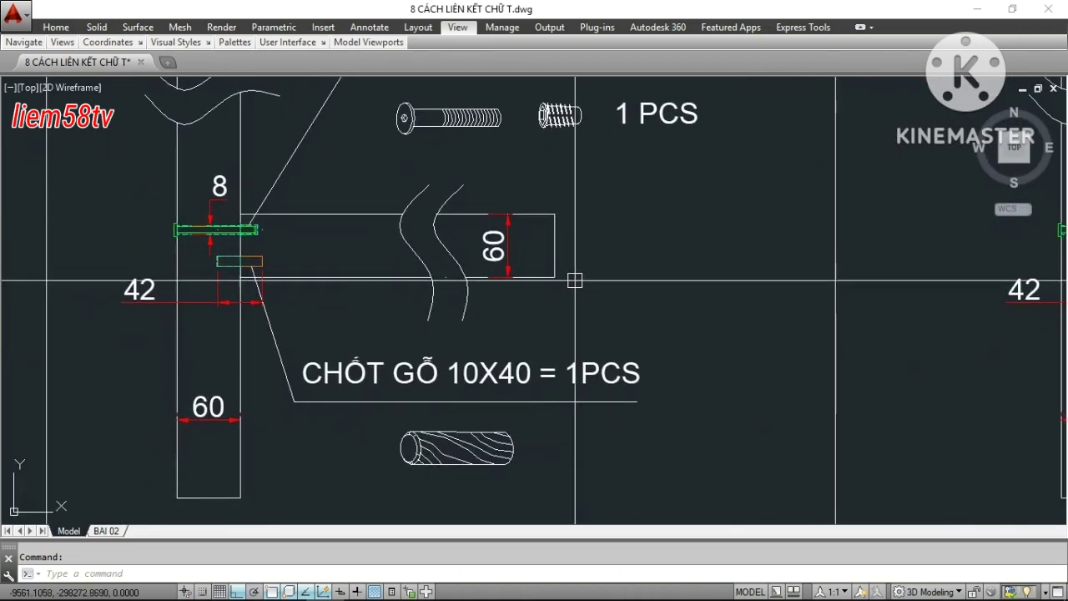
pyautogui.scroll(-6, 431, 305)
# Inspect detail 4's label, notes and bolt-and-barrel-nut drawing.
pyautogui.moveTo(431, 305); pyautogui.dragTo(283, 312, button='middle')
pyautogui.scroll(6, 524, 200)
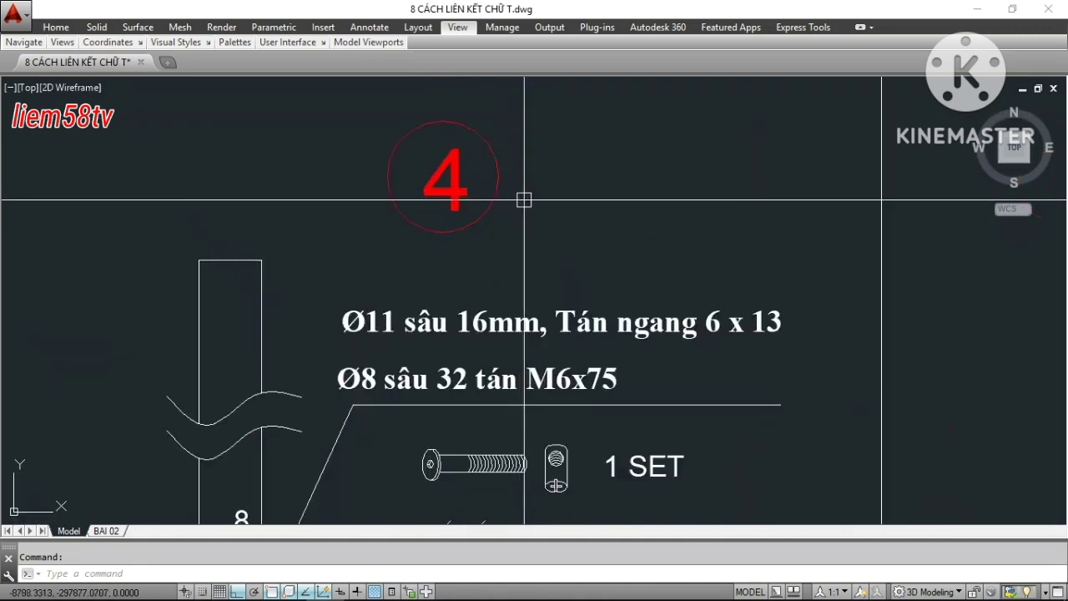
pyautogui.moveTo(545, 307)
pyautogui.mouseDown(button='middle')
pyautogui.moveTo(545, 230)
pyautogui.moveTo(550, 274)
pyautogui.moveTo(535, 250)
pyautogui.moveTo(557, 196)
pyautogui.mouseUp(button='middle')
pyautogui.moveTo(626, 365); pyautogui.dragTo(673, 276, button='middle')
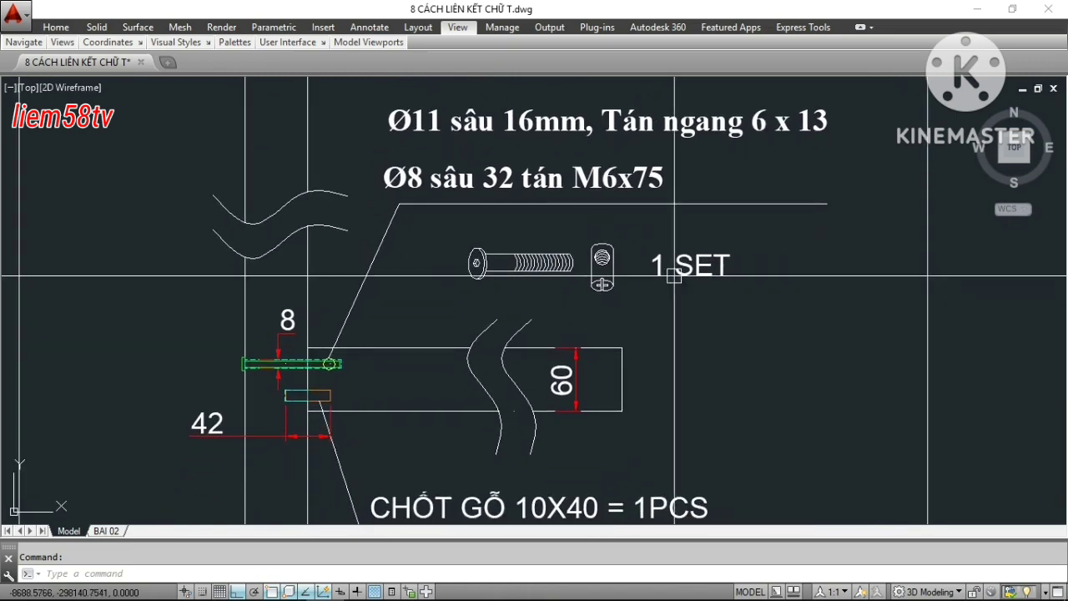
pyautogui.scroll(2, 686, 144)
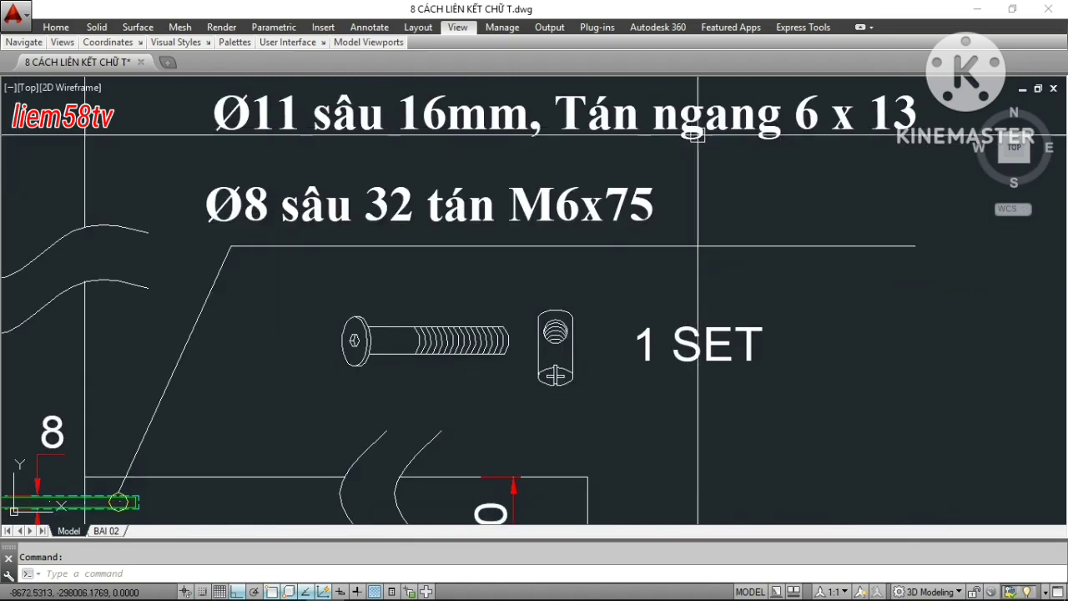
pyautogui.moveTo(686, 143)
pyautogui.mouseDown(button='middle')
pyautogui.moveTo(679, 201)
pyautogui.moveTo(651, 223)
pyautogui.moveTo(738, 137)
pyautogui.moveTo(759, 136)
pyautogui.mouseUp(button='middle')
pyautogui.scroll(2, 696, 278)
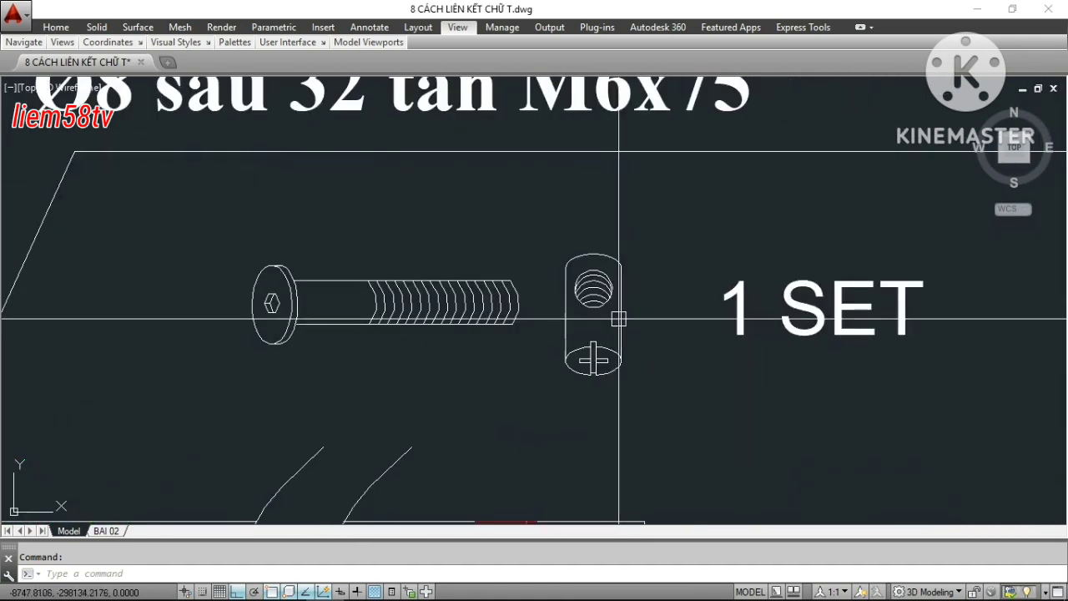
pyautogui.scroll(2, 615, 317)
pyautogui.scroll(-4, 625, 329)
pyautogui.moveTo(625, 329)
pyautogui.mouseDown(button='middle')
pyautogui.moveTo(764, 153)
pyautogui.moveTo(862, 112)
pyautogui.mouseUp(button='middle')
pyautogui.scroll(2, 408, 287)
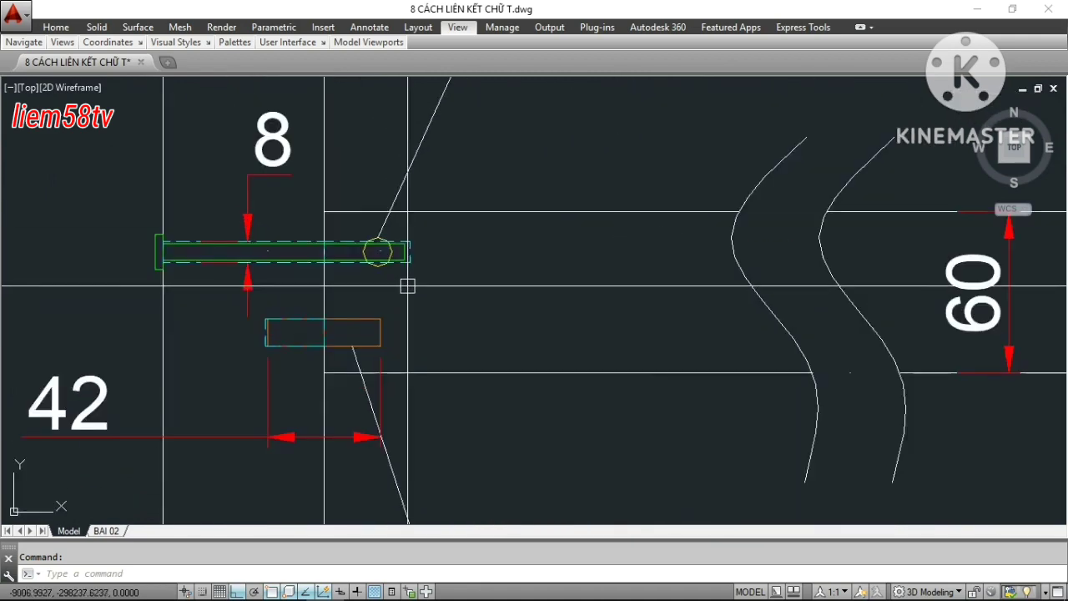
pyautogui.scroll(2, 446, 286)
# Check detail 4's green pin with its 8, 42 and 60 dimensions.
pyautogui.moveTo(445, 286)
pyautogui.mouseDown(button='middle')
pyautogui.moveTo(548, 305)
pyautogui.moveTo(567, 375)
pyautogui.moveTo(601, 393)
pyautogui.mouseUp(button='middle')
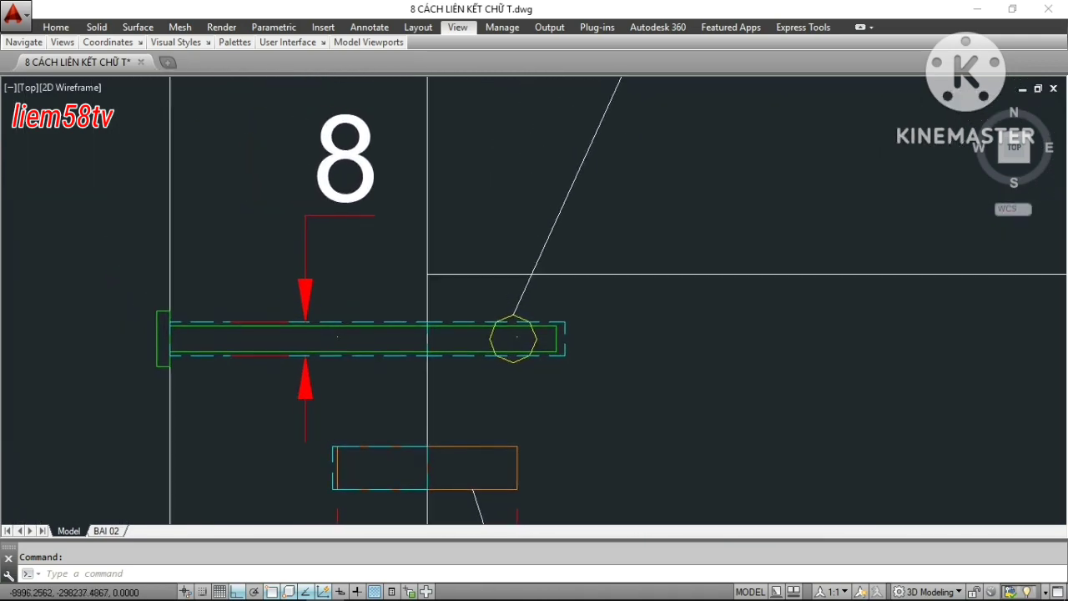
pyautogui.scroll(-5, 543, 325)
pyautogui.scroll(-1, 467, 334)
pyautogui.scroll(4, 433, 348)
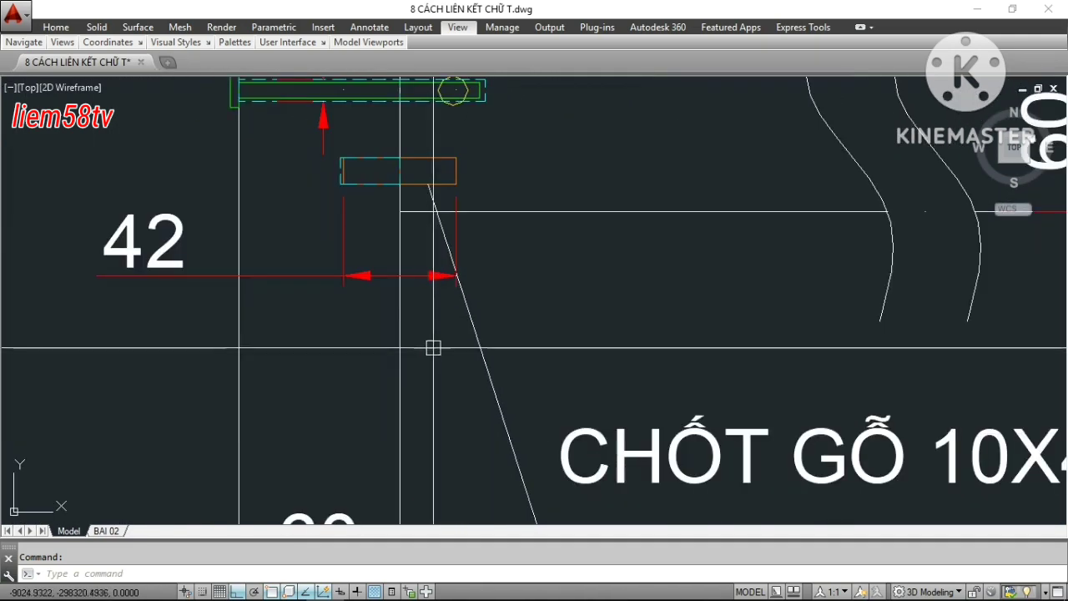
pyautogui.moveTo(549, 313); pyautogui.dragTo(584, 295, button='middle')
pyautogui.moveTo(526, 276); pyautogui.dragTo(443, 226, button='middle')
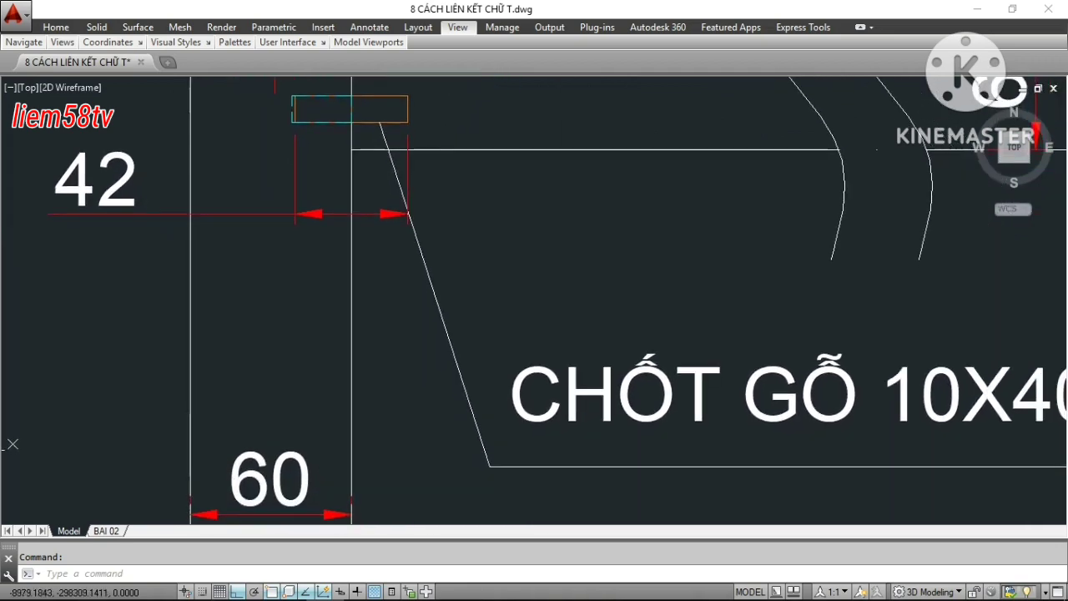
pyautogui.scroll(-4, 442, 227)
pyautogui.scroll(2, 718, 324)
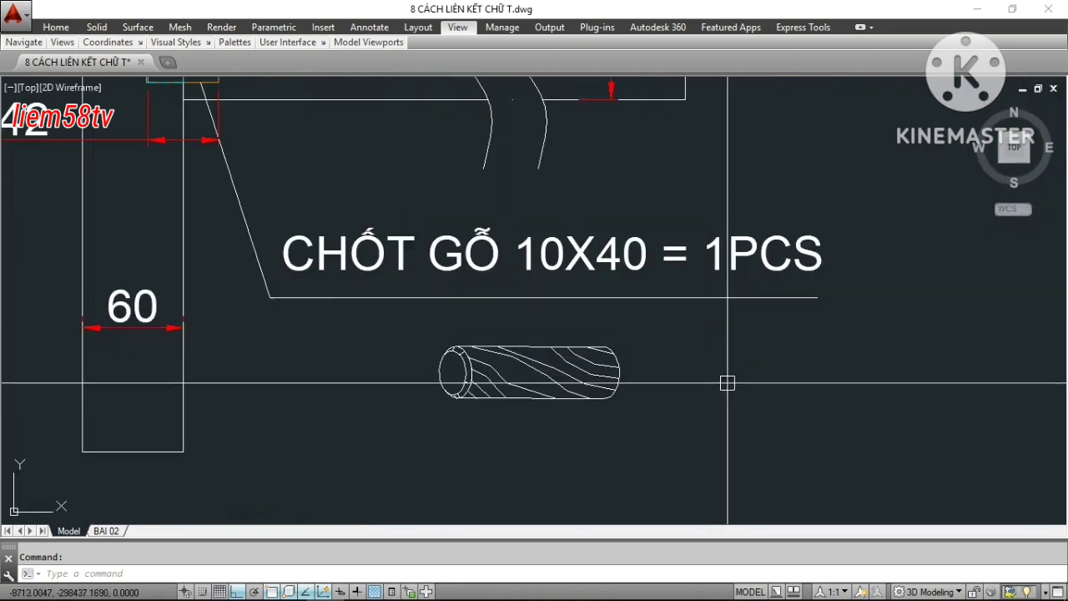
pyautogui.moveTo(727, 383); pyautogui.dragTo(678, 260, button='middle')
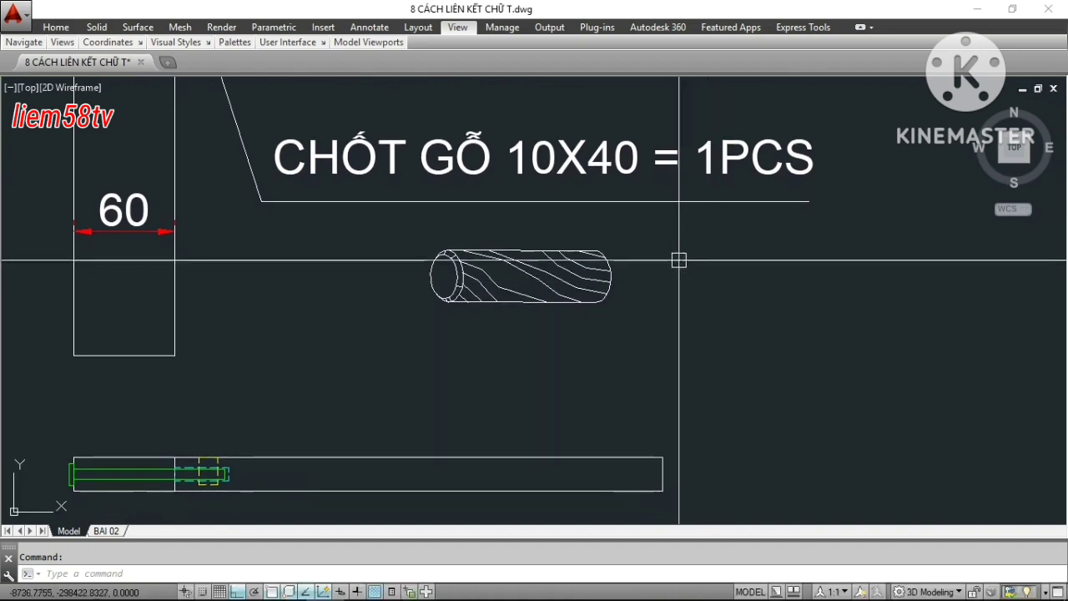
# Zoom out to show all eight T-joint details side by side.
pyautogui.scroll(-2, 678, 259)
pyautogui.scroll(-2, 618, 210)
pyautogui.scroll(6, 506, 334)
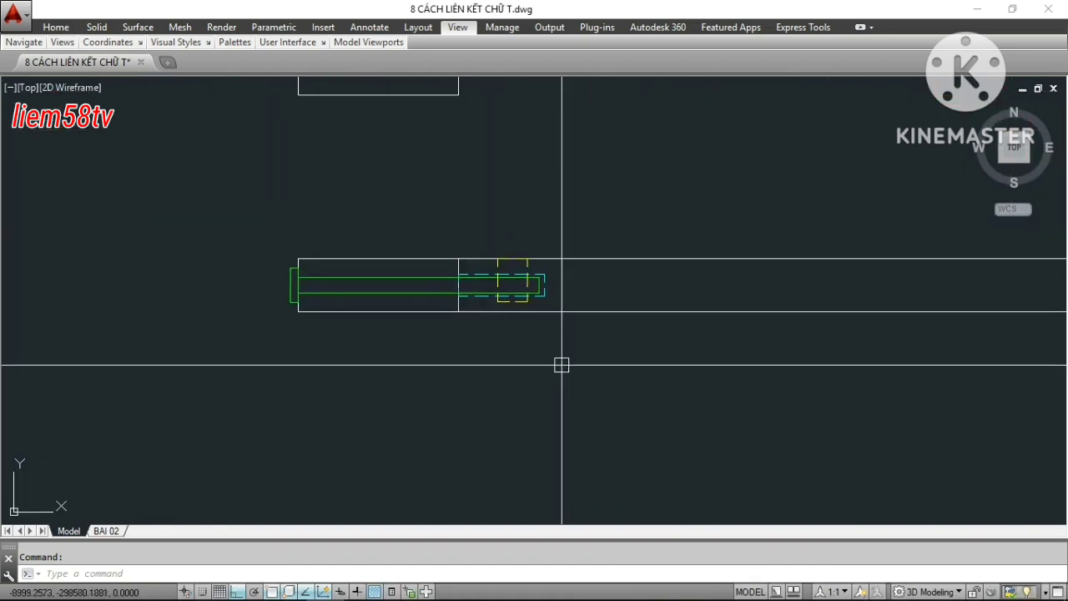
pyautogui.scroll(-2, 377, 362)
pyautogui.scroll(-2, 377, 348)
pyautogui.scroll(-2, 382, 353)
# Zoom into detail 5's label, rail and note.
pyautogui.scroll(-1, 515, 281)
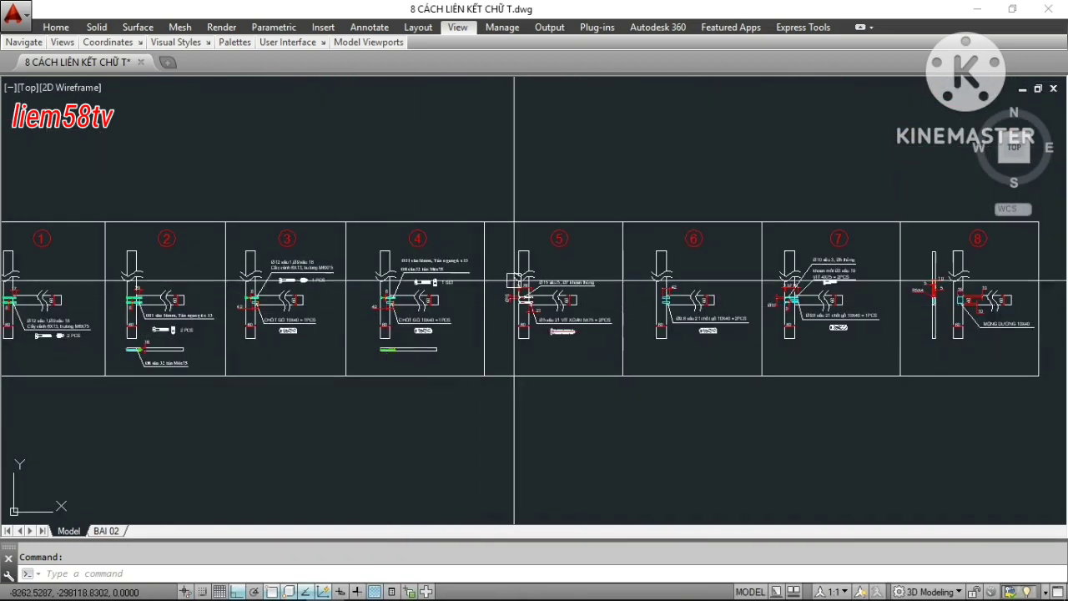
pyautogui.scroll(4, 514, 281)
pyautogui.scroll(3, 487, 209)
pyautogui.scroll(1, 531, 229)
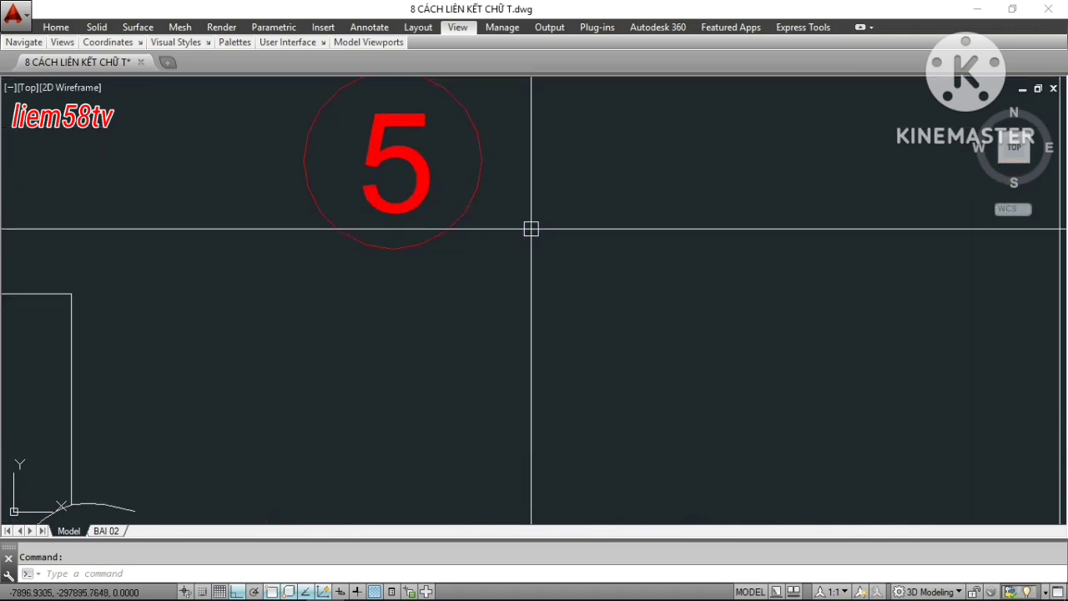
pyautogui.moveTo(468, 276); pyautogui.dragTo(544, 260, button='middle')
pyautogui.scroll(-4, 651, 192)
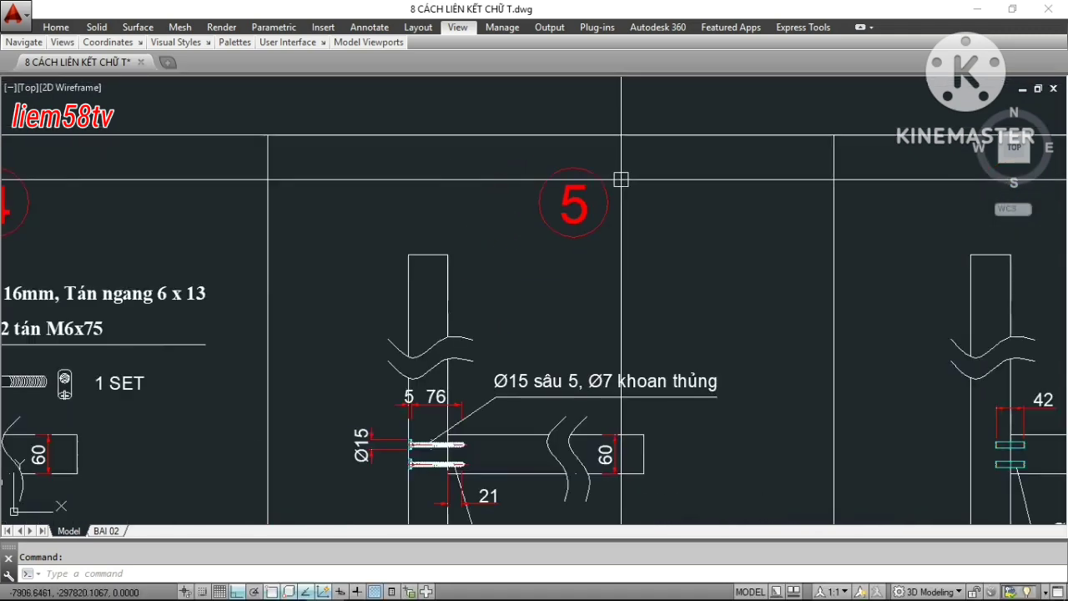
pyautogui.scroll(-1, 601, 250)
pyautogui.scroll(1, 582, 331)
pyautogui.scroll(1, 519, 307)
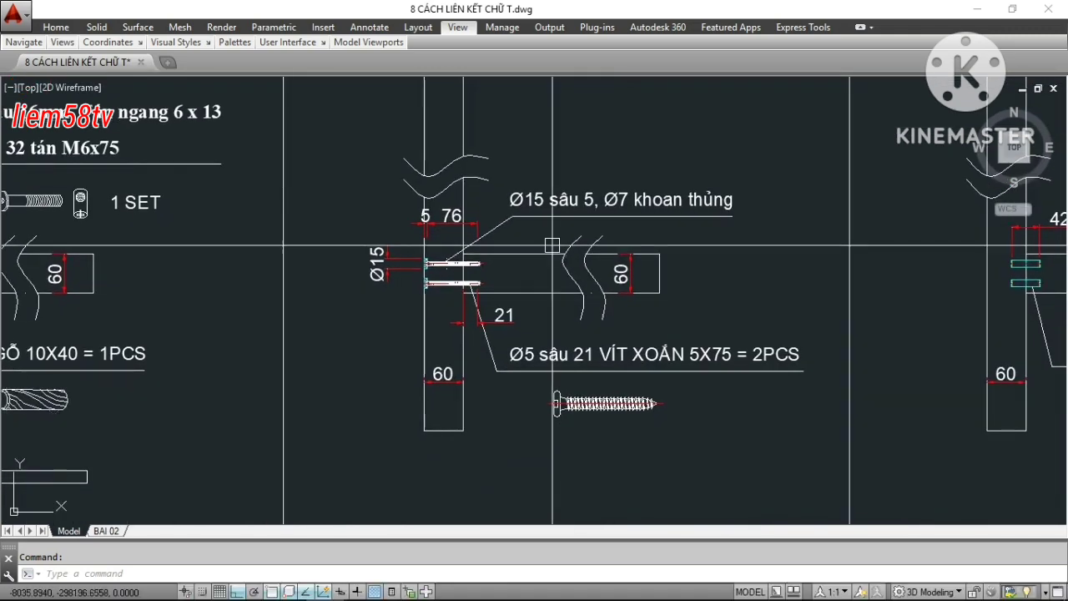
pyautogui.scroll(4, 519, 307)
pyautogui.moveTo(534, 300); pyautogui.dragTo(295, 311, button='middle')
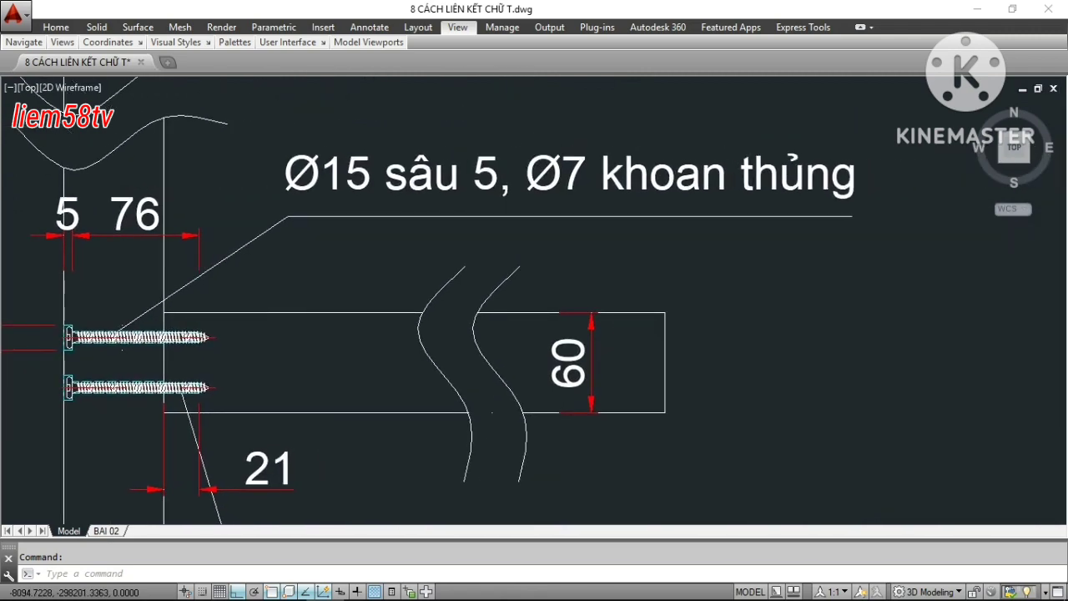
pyautogui.moveTo(534, 334)
pyautogui.mouseDown(button='middle')
pyautogui.moveTo(743, 288)
pyautogui.moveTo(659, 341)
pyautogui.mouseUp(button='middle')
# Inspect detail 5's two screws and its 21 and 60 dimensions.
pyautogui.scroll(4, 350, 354)
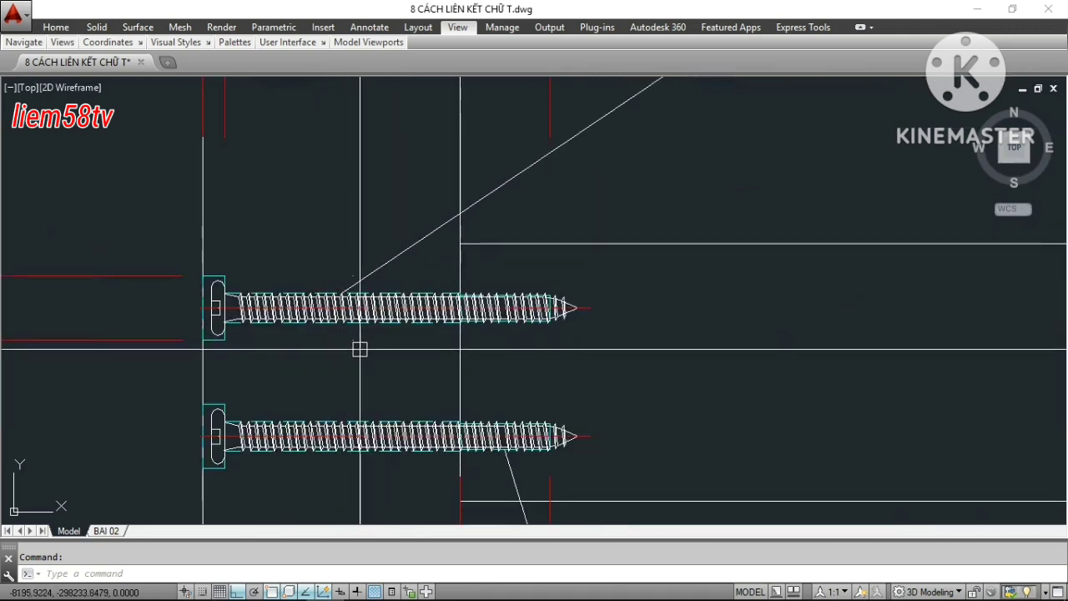
pyautogui.moveTo(437, 307)
pyautogui.mouseDown(button='middle')
pyautogui.moveTo(512, 248)
pyautogui.moveTo(435, 276)
pyautogui.mouseUp(button='middle')
pyautogui.scroll(-3, 453, 266)
pyautogui.scroll(-3, 436, 276)
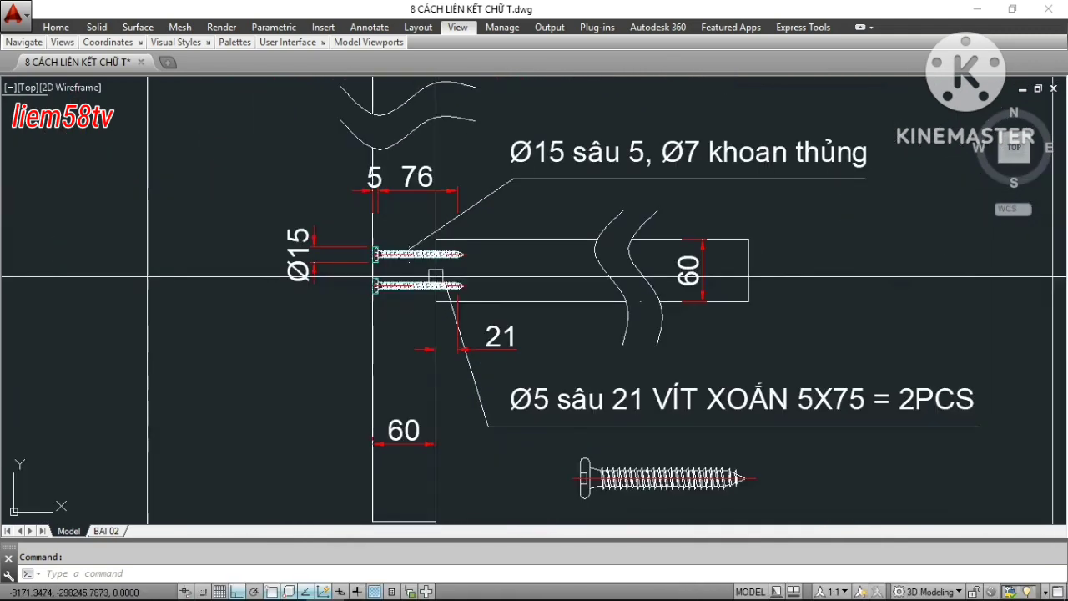
pyautogui.scroll(4, 513, 346)
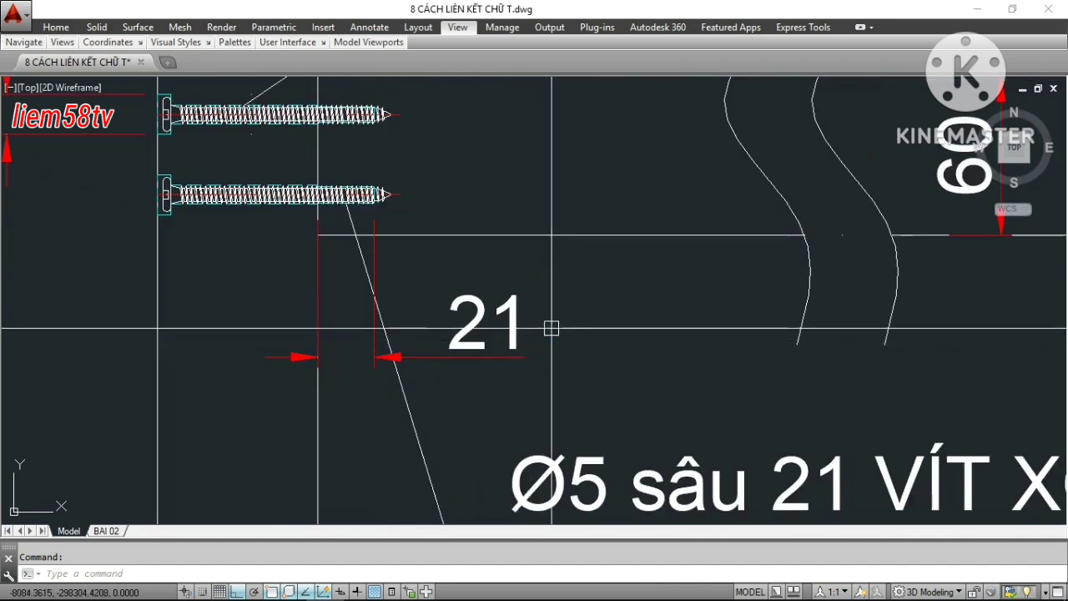
pyautogui.moveTo(551, 328); pyautogui.dragTo(519, 267, button='middle')
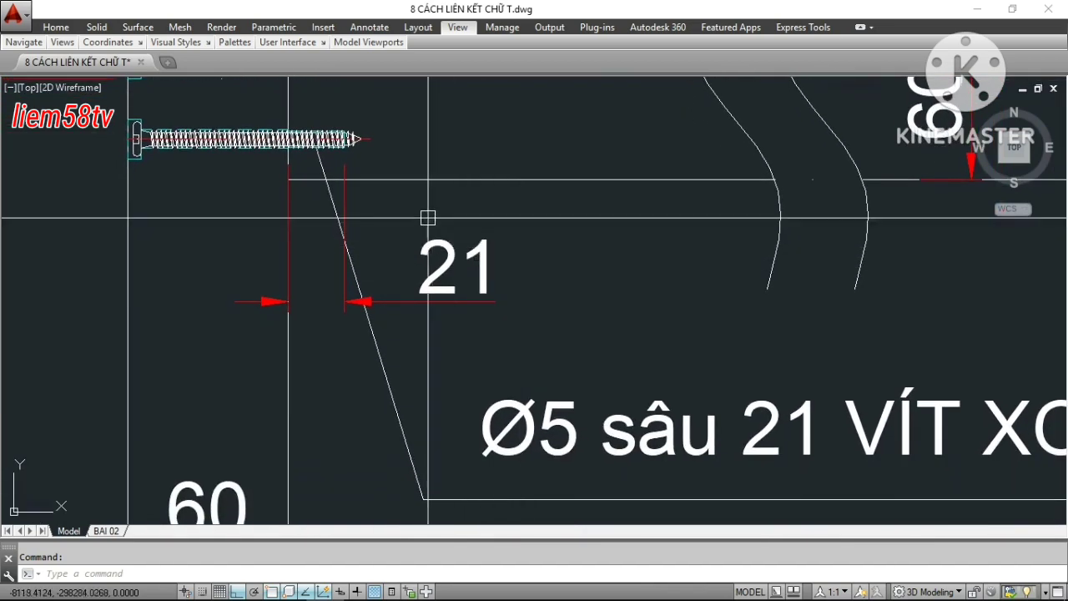
pyautogui.scroll(-3, 427, 218)
pyautogui.scroll(-4, 427, 217)
pyautogui.scroll(4, 585, 301)
pyautogui.scroll(2, 618, 303)
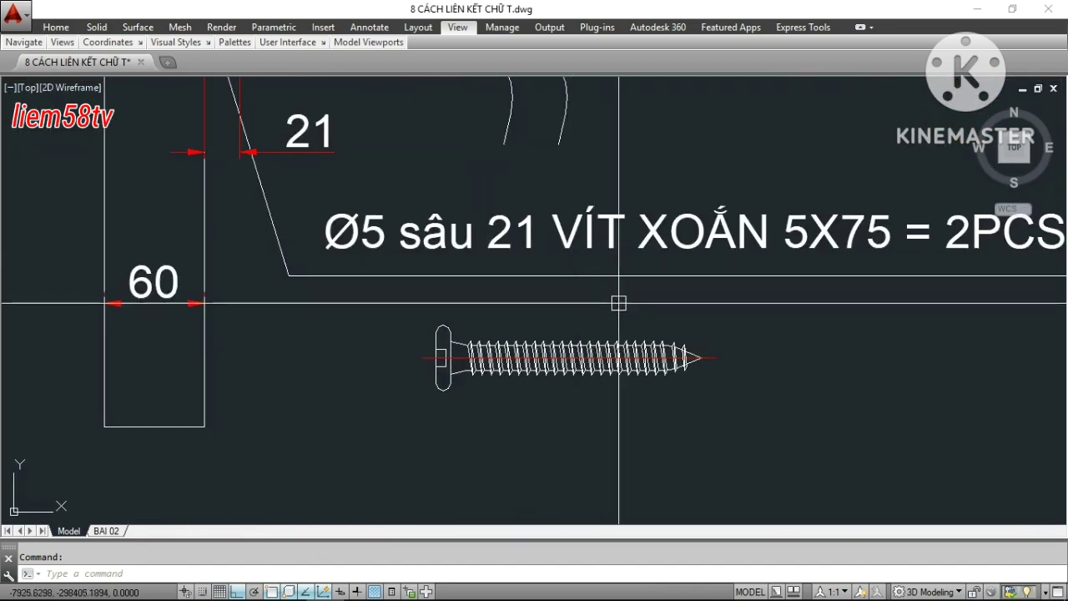
# View detail 5's screw callout and loose screw, then zoom out to include detail 6.
pyautogui.moveTo(659, 314); pyautogui.dragTo(424, 338, button='middle')
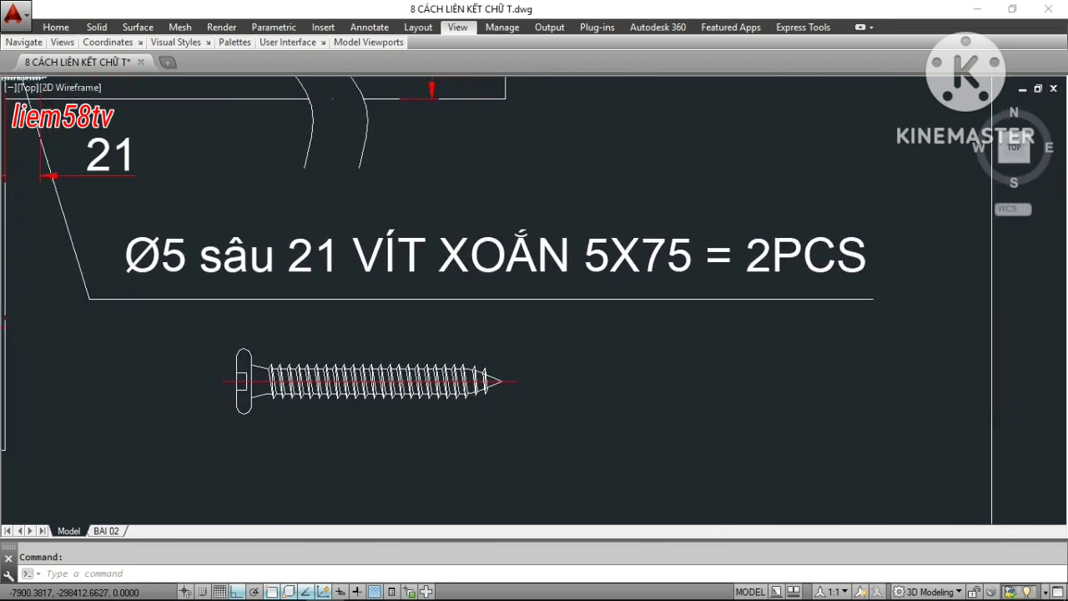
pyautogui.moveTo(378, 392); pyautogui.dragTo(404, 320, button='middle')
pyautogui.scroll(5, 404, 320)
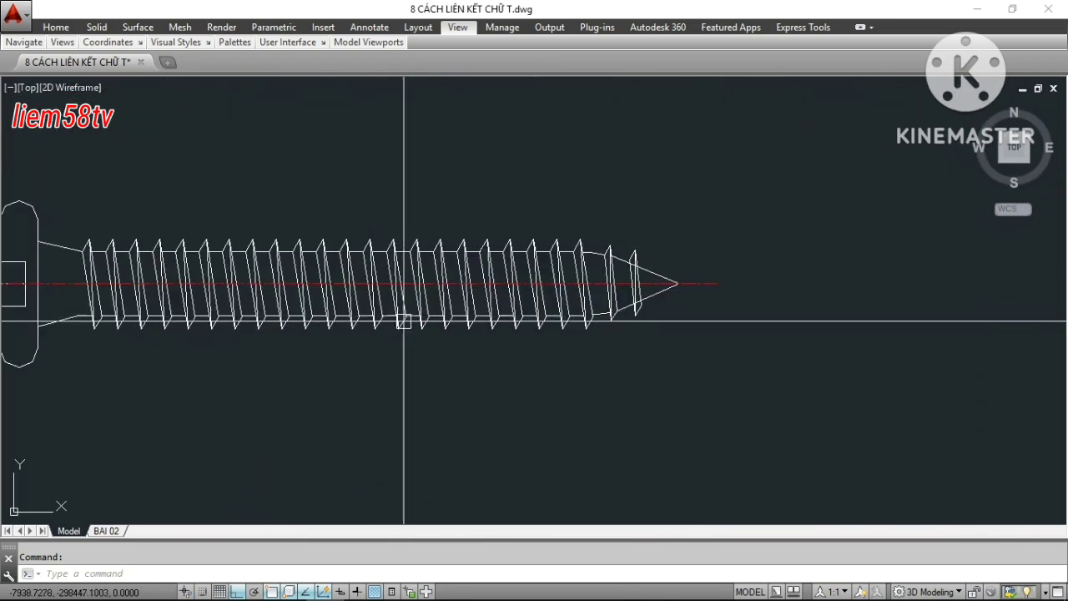
pyautogui.scroll(-2, 674, 354)
pyautogui.scroll(-4, 524, 342)
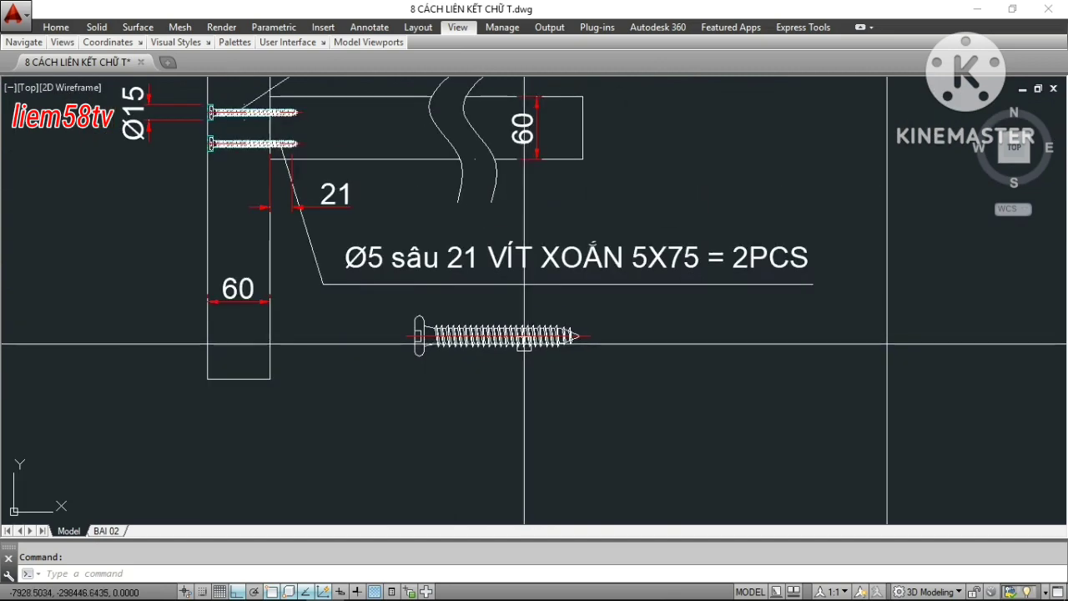
pyautogui.scroll(-2, 519, 340)
pyautogui.scroll(-2, 484, 384)
pyautogui.scroll(1, 493, 351)
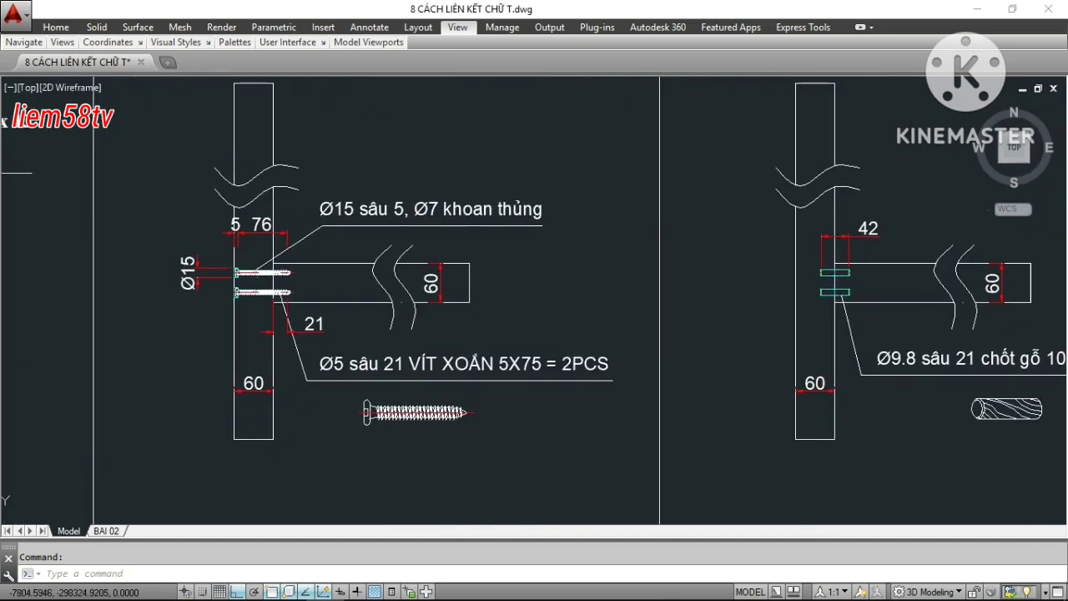
pyautogui.moveTo(506, 328); pyautogui.dragTo(488, 406, button='middle')
# Zoom in on detail 6's dowel joint and its Ø9.8 hole callout.
pyautogui.scroll(-4, 413, 286)
pyautogui.scroll(3, 665, 246)
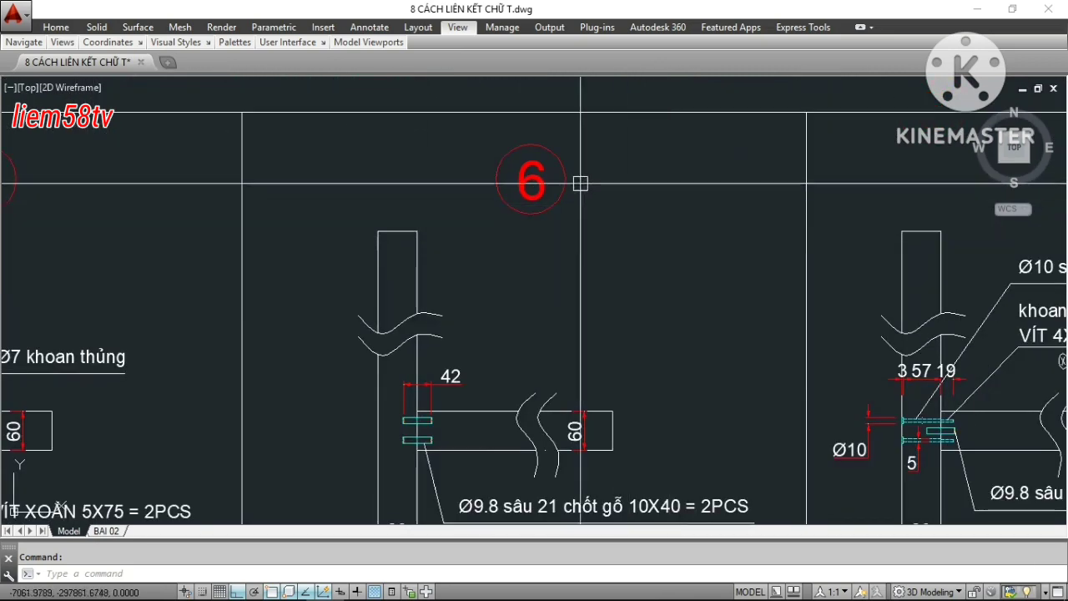
pyautogui.scroll(2, 601, 217)
pyautogui.scroll(-3, 597, 214)
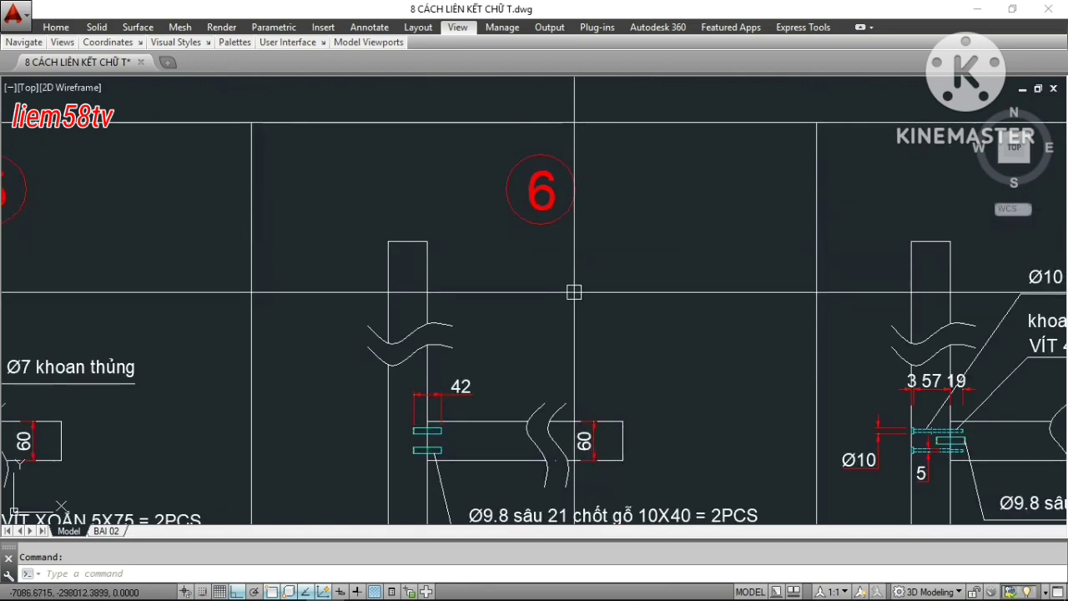
pyautogui.moveTo(576, 409); pyautogui.dragTo(547, 261, button='middle')
pyautogui.scroll(2, 531, 261)
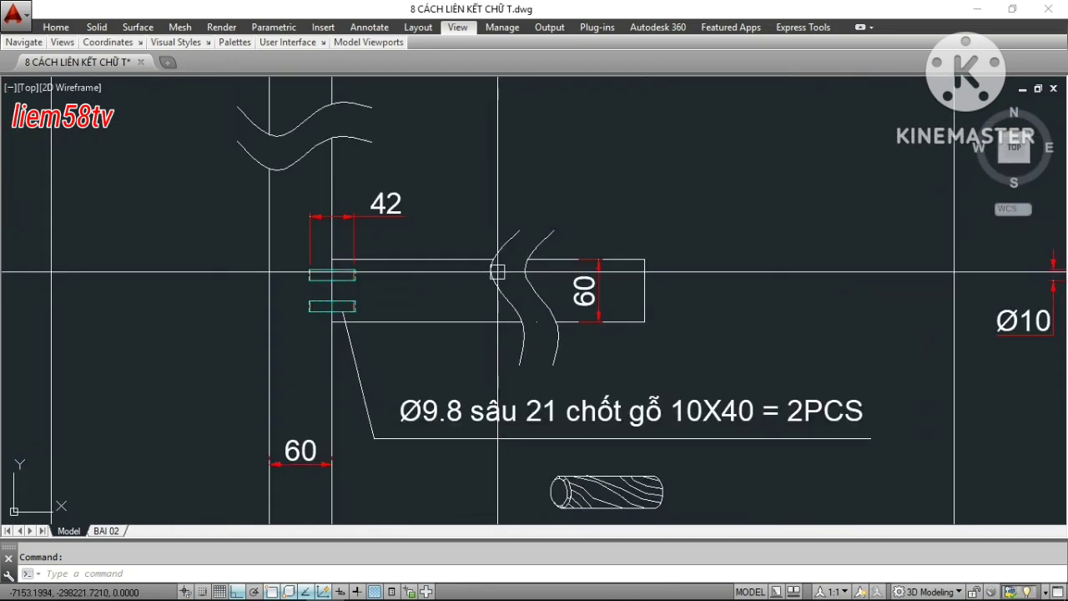
pyautogui.scroll(2, 493, 265)
pyautogui.scroll(2, 317, 248)
pyautogui.scroll(2, 368, 250)
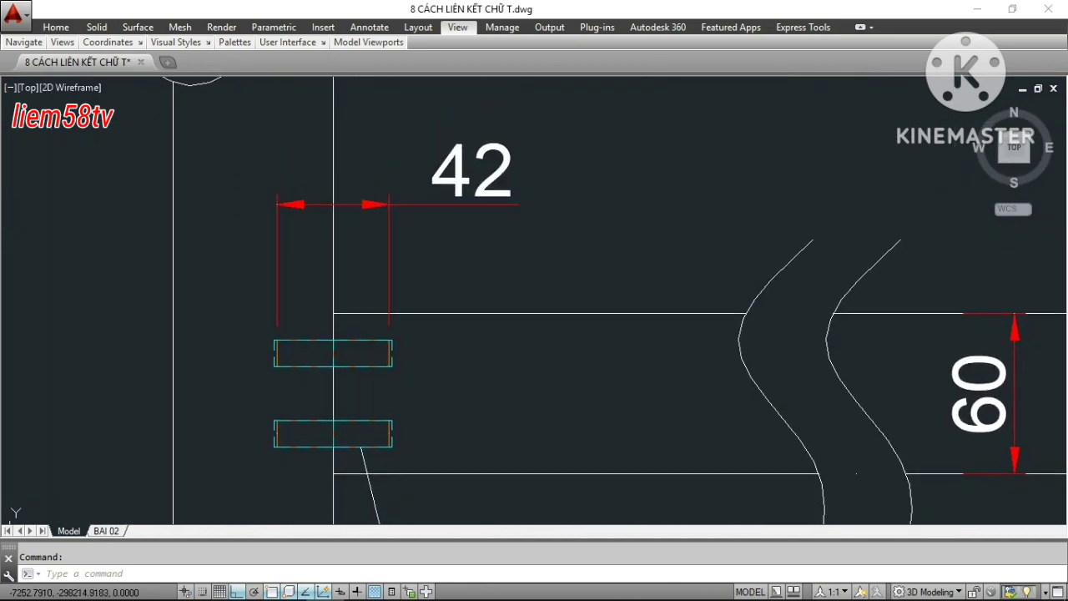
pyautogui.moveTo(503, 314); pyautogui.dragTo(453, 184, button='middle')
# Pan right past detail 6 and zoom out until detail 7 appears beside it.
pyautogui.scroll(-3, 451, 207)
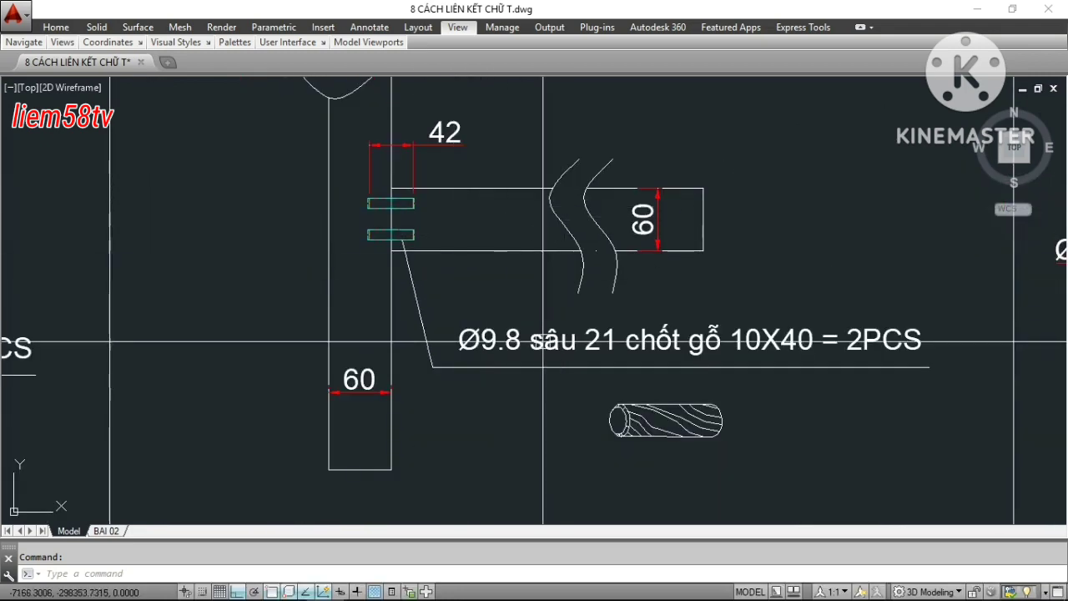
pyautogui.scroll(2, 643, 389)
pyautogui.moveTo(720, 398)
pyautogui.mouseDown(button='middle')
pyautogui.moveTo(486, 322)
pyautogui.moveTo(486, 296)
pyautogui.mouseUp(button='middle')
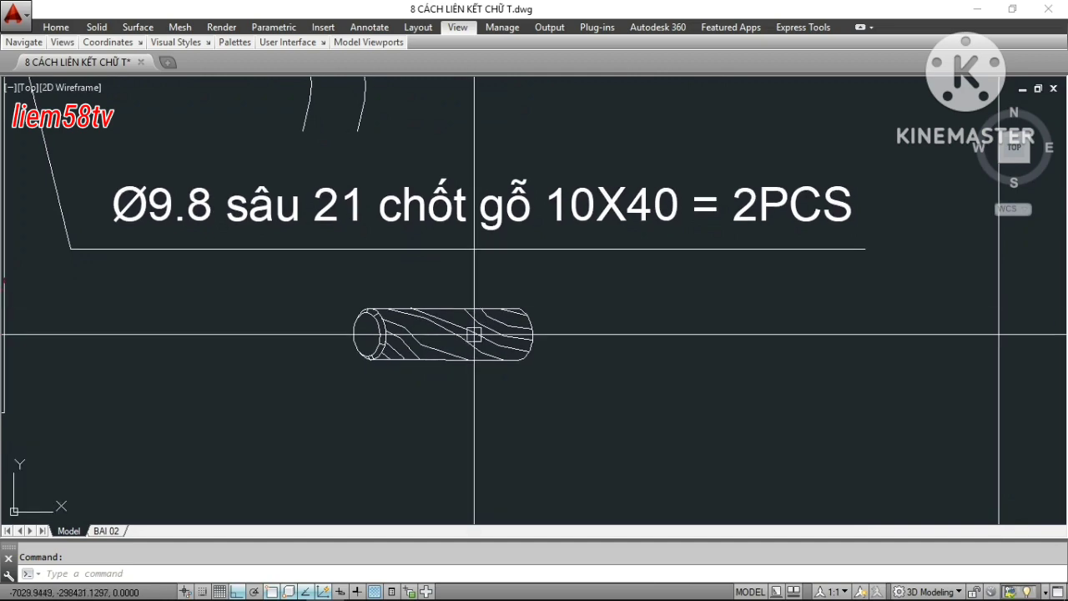
pyautogui.scroll(3, 474, 335)
pyautogui.scroll(-2, 432, 324)
pyautogui.scroll(-5, 429, 320)
# Zoom into detail 7's joint and center its 3, 57, 19 hole dimensions.
pyautogui.scroll(-2, 433, 318)
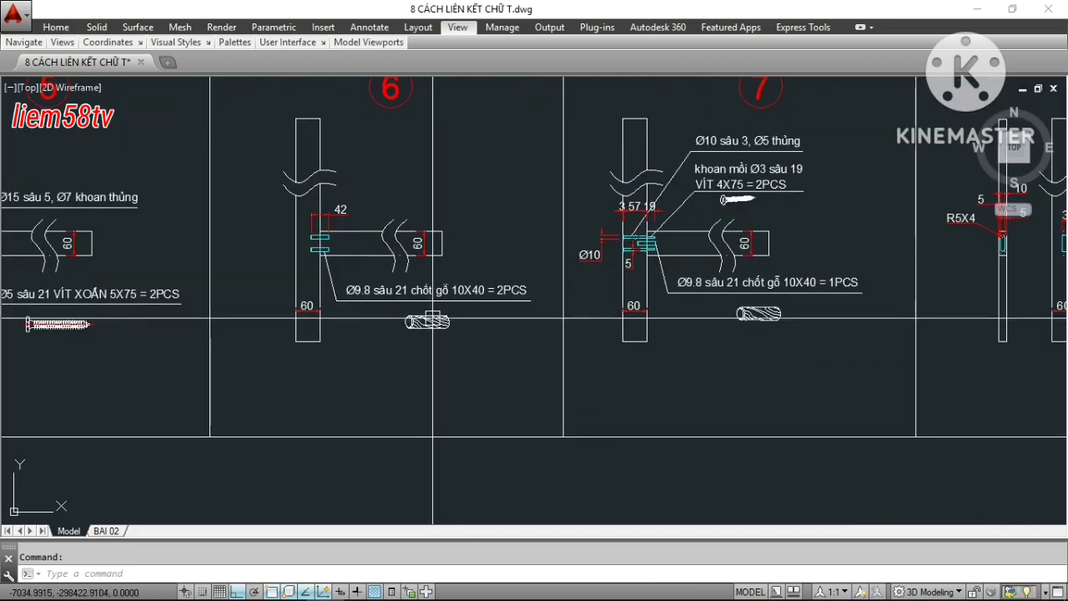
pyautogui.scroll(-2, 433, 318)
pyautogui.scroll(2, 557, 242)
pyautogui.scroll(3, 557, 231)
pyautogui.scroll(2, 556, 231)
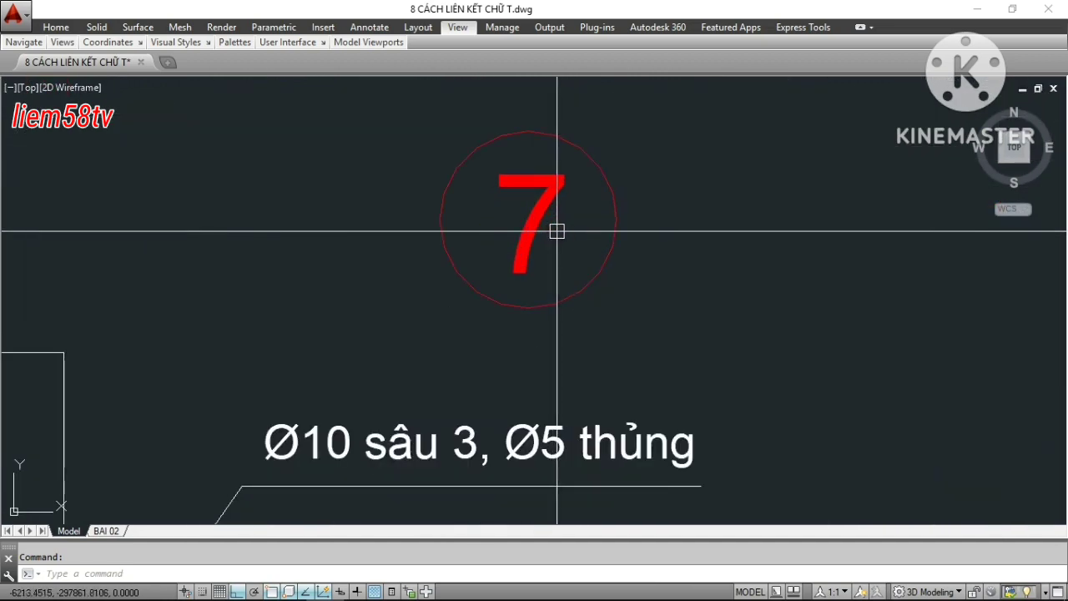
pyautogui.scroll(-1, 567, 242)
pyautogui.scroll(-1, 699, 283)
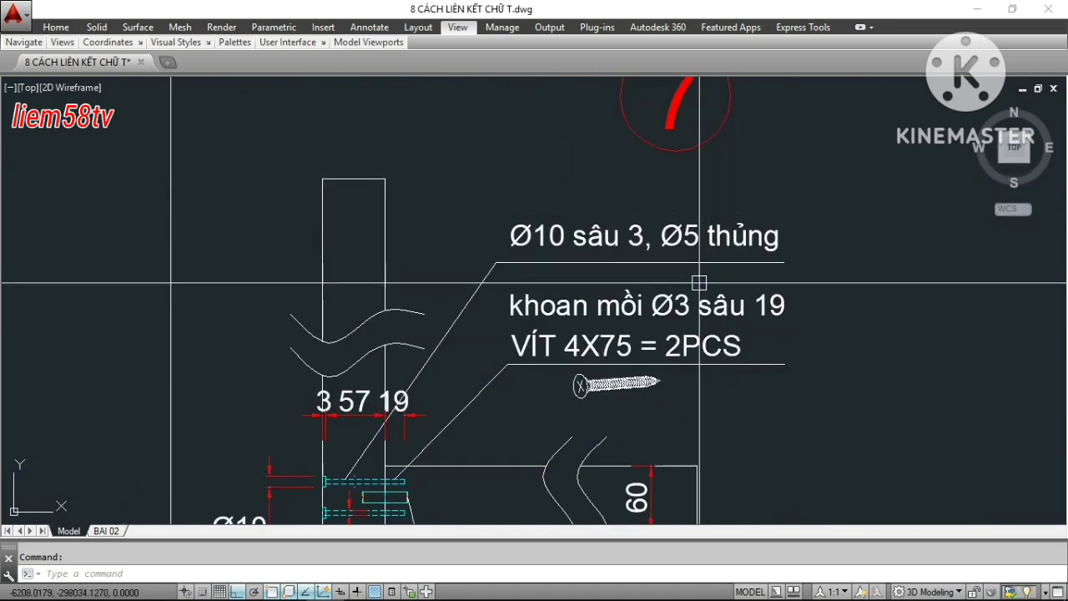
pyautogui.moveTo(593, 410); pyautogui.dragTo(658, 197, button='middle')
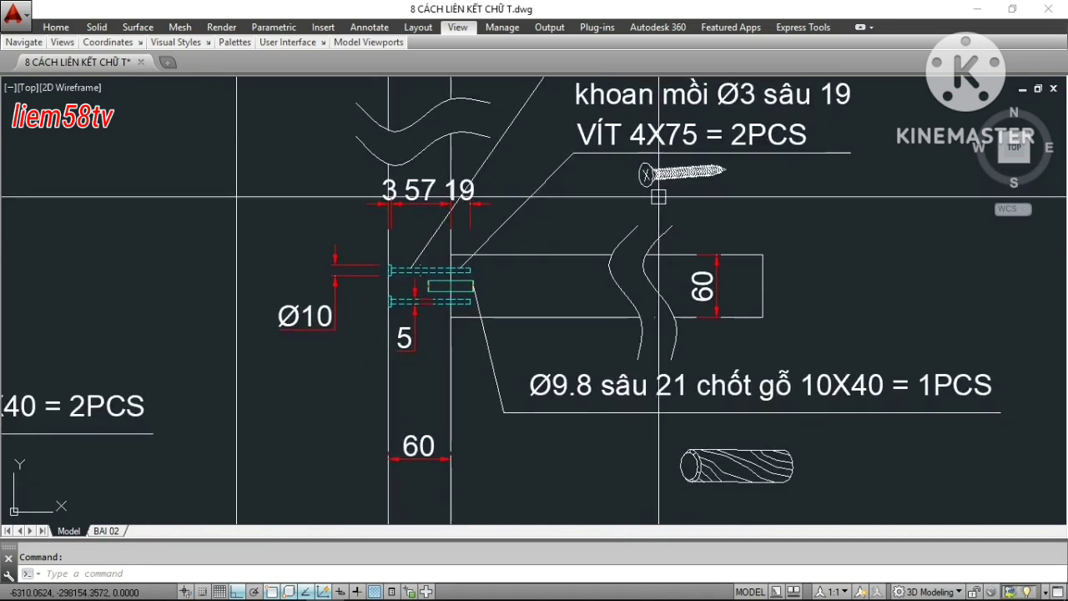
pyautogui.scroll(4, 458, 337)
pyautogui.moveTo(459, 337); pyautogui.dragTo(448, 480, button='middle')
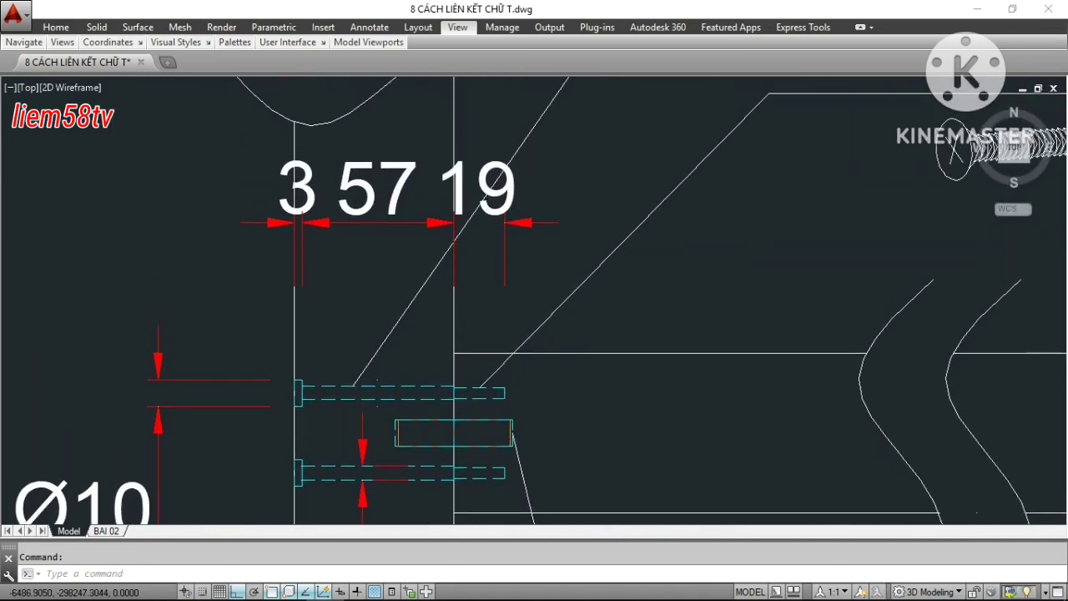
# Bring detail 7's counterbore, pilot-hole and screw callouts into view.
pyautogui.scroll(-1, 432, 292)
pyautogui.scroll(1, 431, 293)
pyautogui.scroll(-2, 432, 292)
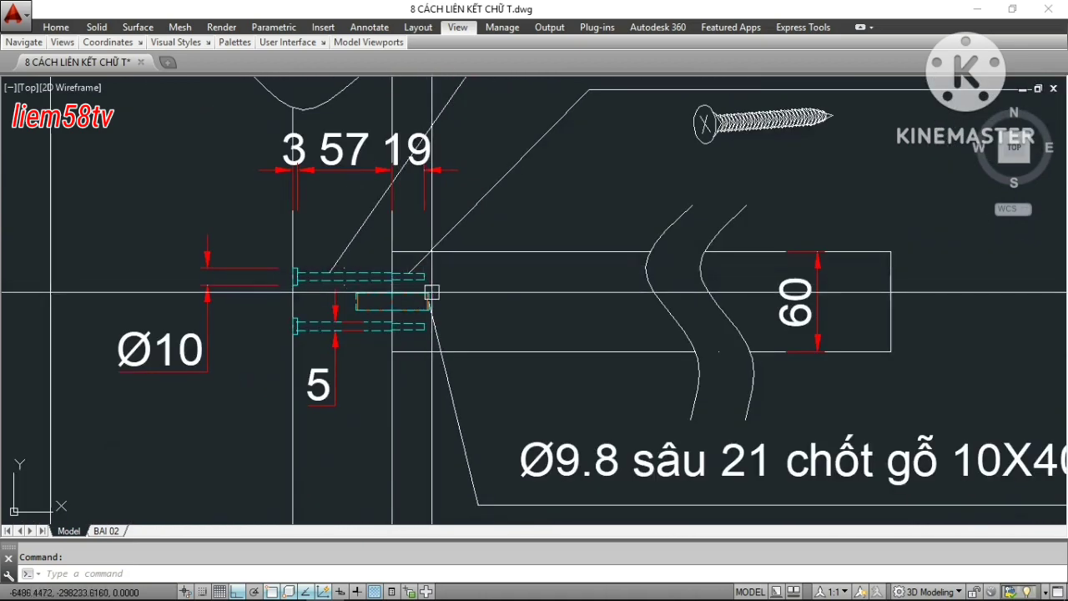
pyautogui.moveTo(481, 355); pyautogui.dragTo(408, 301, button='middle')
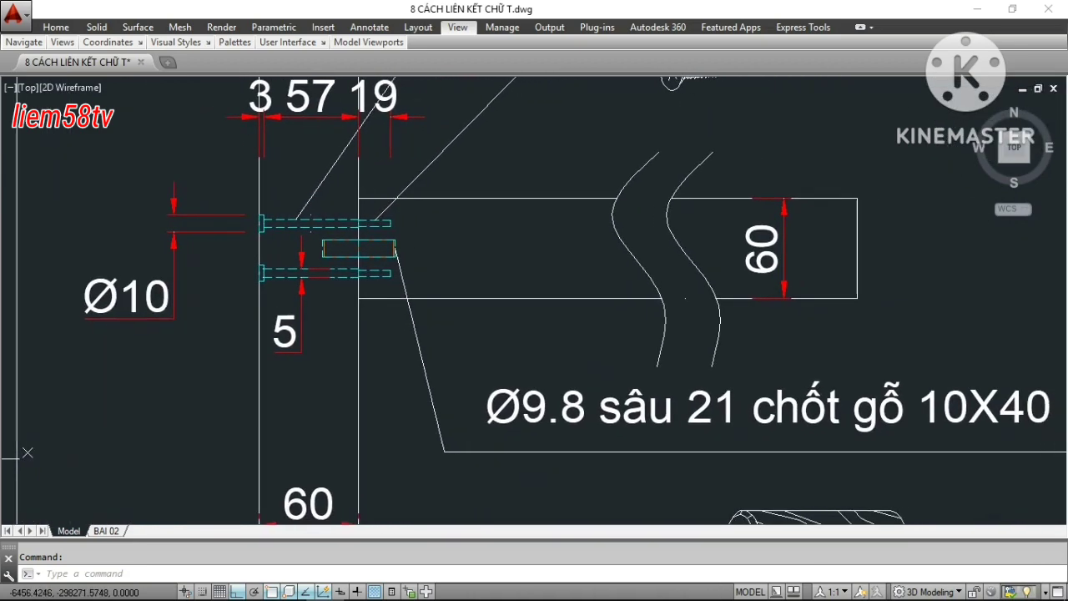
pyautogui.scroll(-2, 407, 301)
pyautogui.moveTo(574, 229); pyautogui.dragTo(519, 407, button='middle')
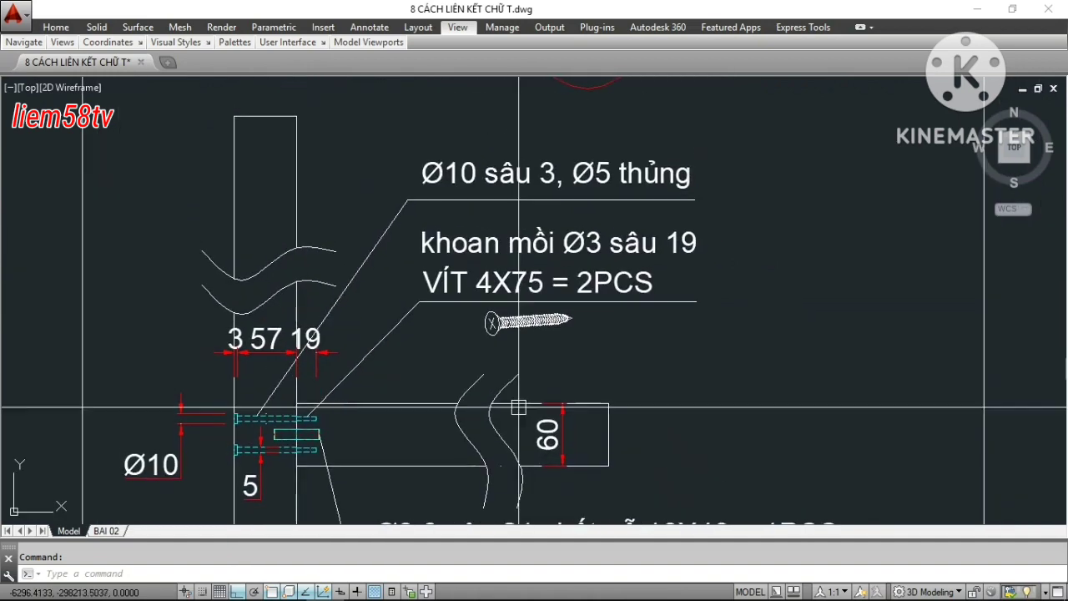
pyautogui.scroll(2, 544, 304)
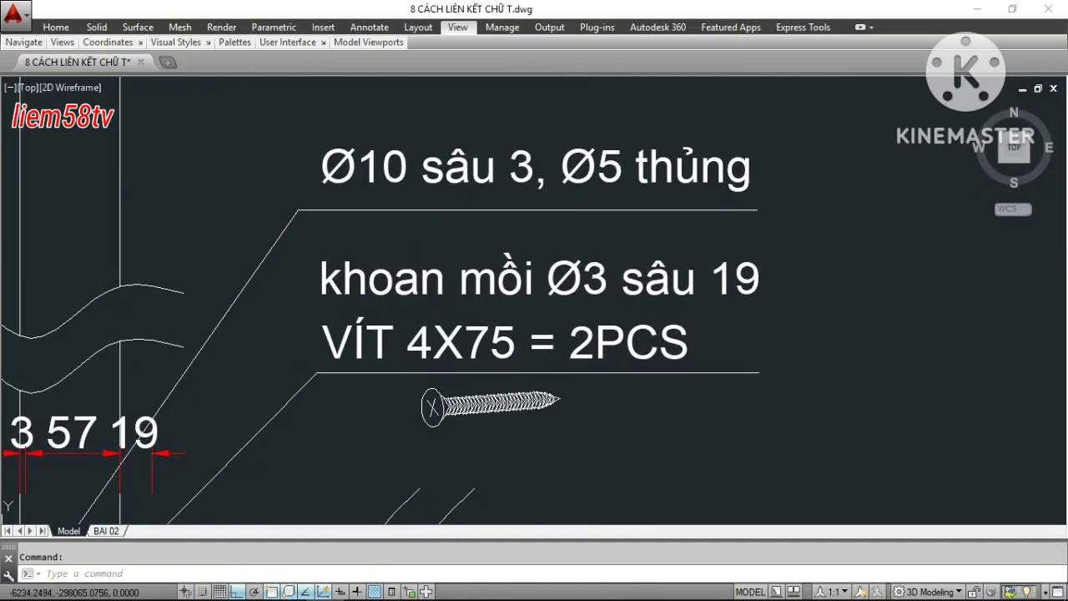
pyautogui.moveTo(544, 304); pyautogui.dragTo(602, 224, button='middle')
# Follow the 4X75 screw callout across the drawing toward the rail.
pyautogui.moveTo(595, 273)
pyautogui.mouseDown(button='middle')
pyautogui.moveTo(705, 296)
pyautogui.moveTo(683, 332)
pyautogui.mouseUp(button='middle')
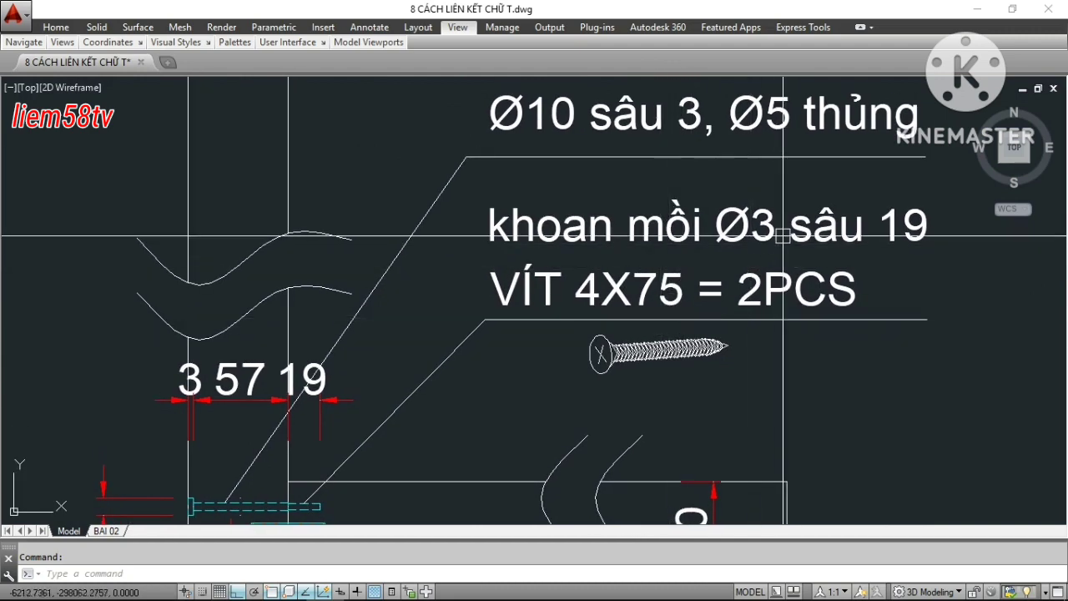
pyautogui.moveTo(787, 222); pyautogui.dragTo(674, 163, button='middle')
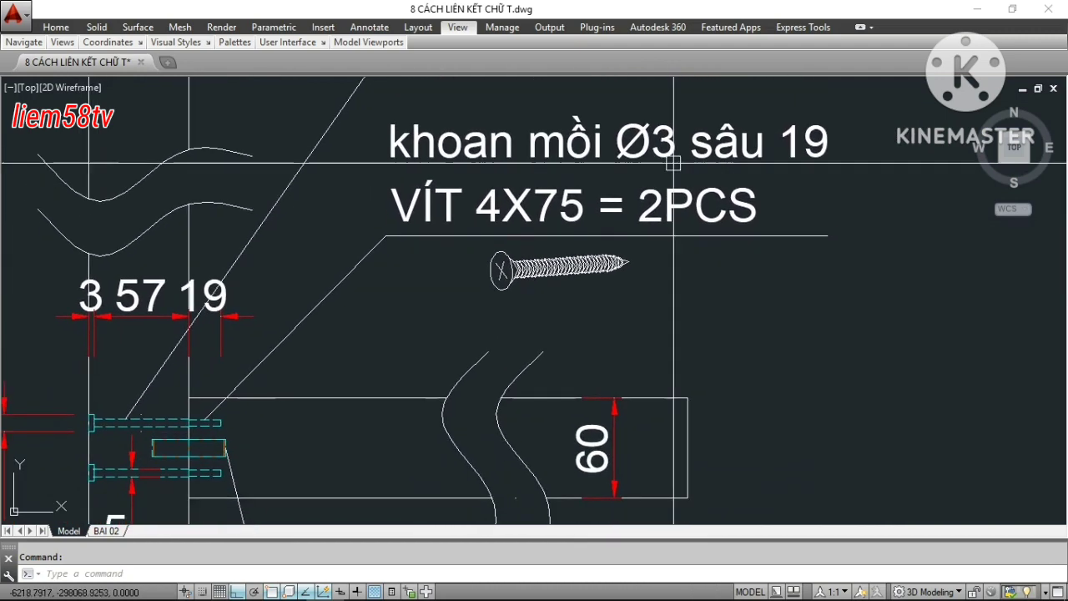
pyautogui.moveTo(687, 318)
pyautogui.mouseDown(button='middle')
pyautogui.moveTo(637, 306)
pyautogui.moveTo(615, 315)
pyautogui.mouseUp(button='middle')
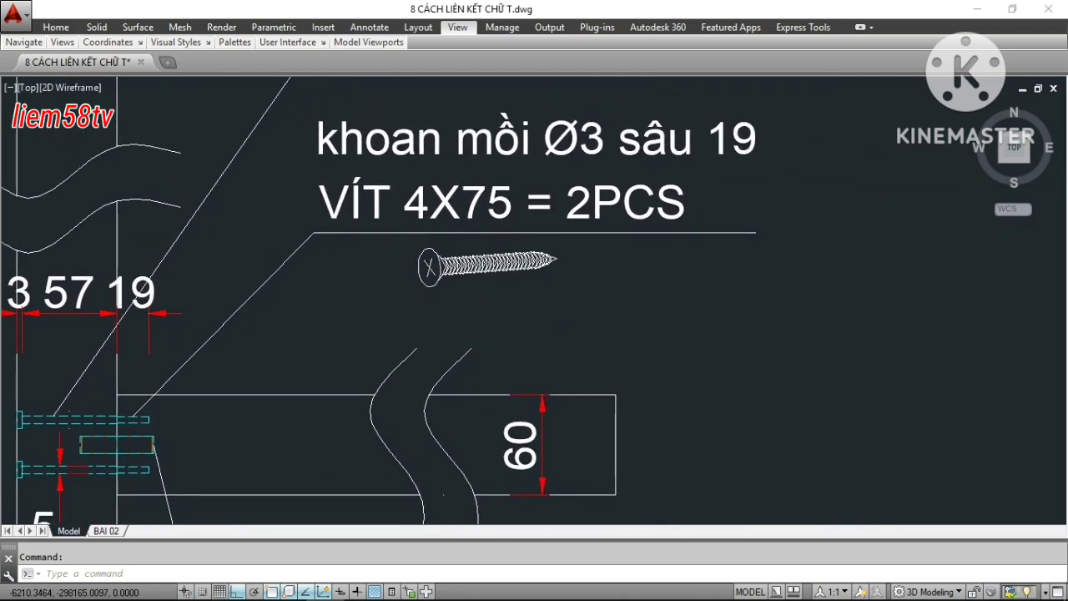
pyautogui.moveTo(0, 476); pyautogui.dragTo(7, 517, button='middle')
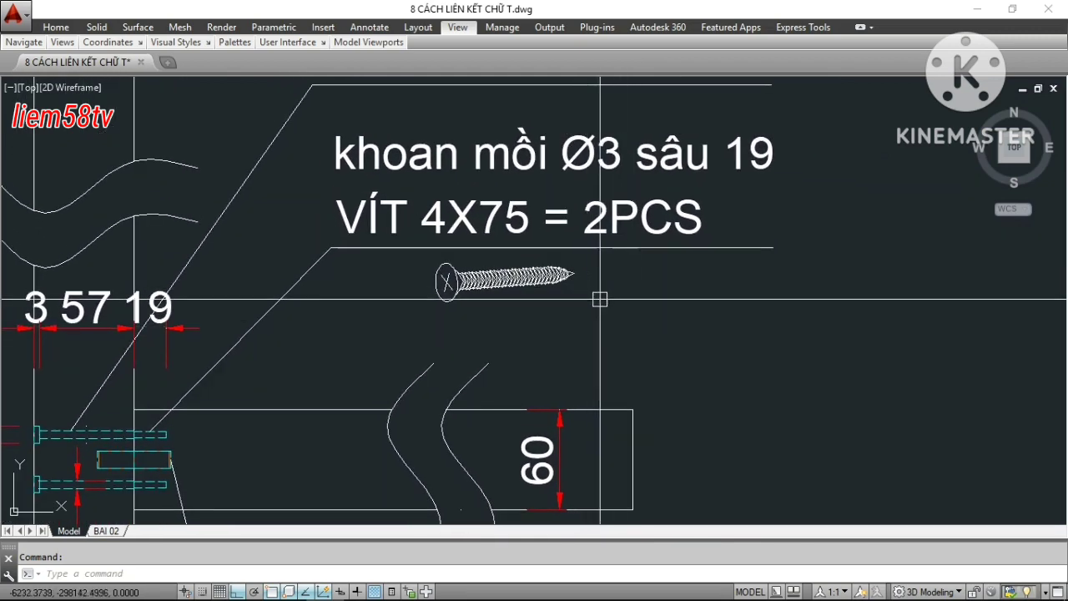
pyautogui.moveTo(600, 299)
pyautogui.mouseDown(button='middle')
pyautogui.moveTo(704, 307)
pyautogui.moveTo(650, 326)
pyautogui.mouseUp(button='middle')
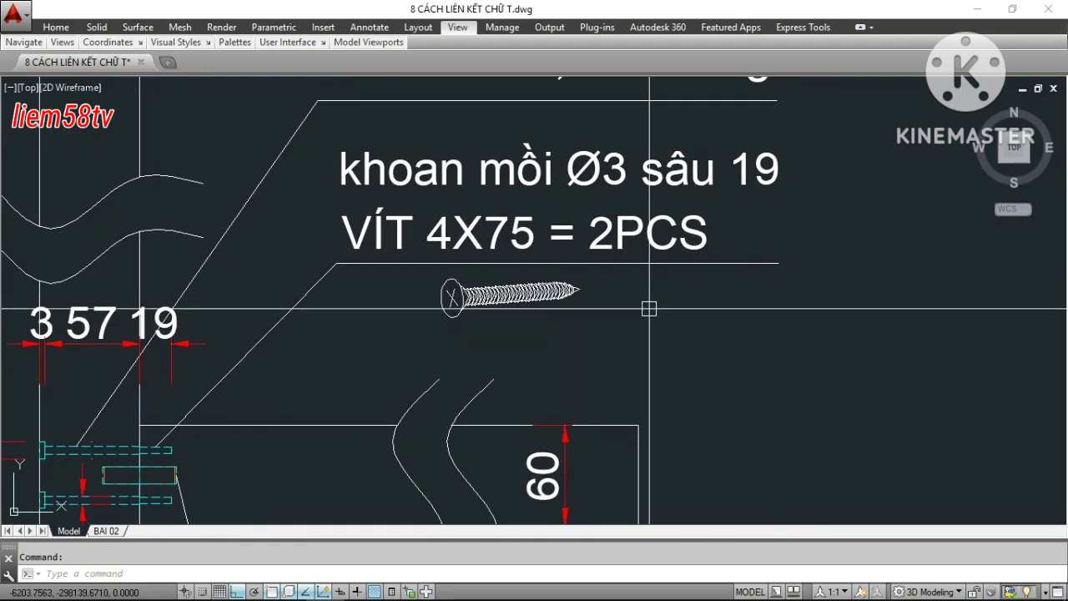
pyautogui.moveTo(653, 307)
pyautogui.mouseDown(button='middle')
pyautogui.moveTo(666, 297)
pyautogui.moveTo(680, 341)
pyautogui.moveTo(680, 292)
pyautogui.moveTo(711, 271)
pyautogui.moveTo(759, 268)
pyautogui.moveTo(783, 215)
pyautogui.mouseUp(button='middle')
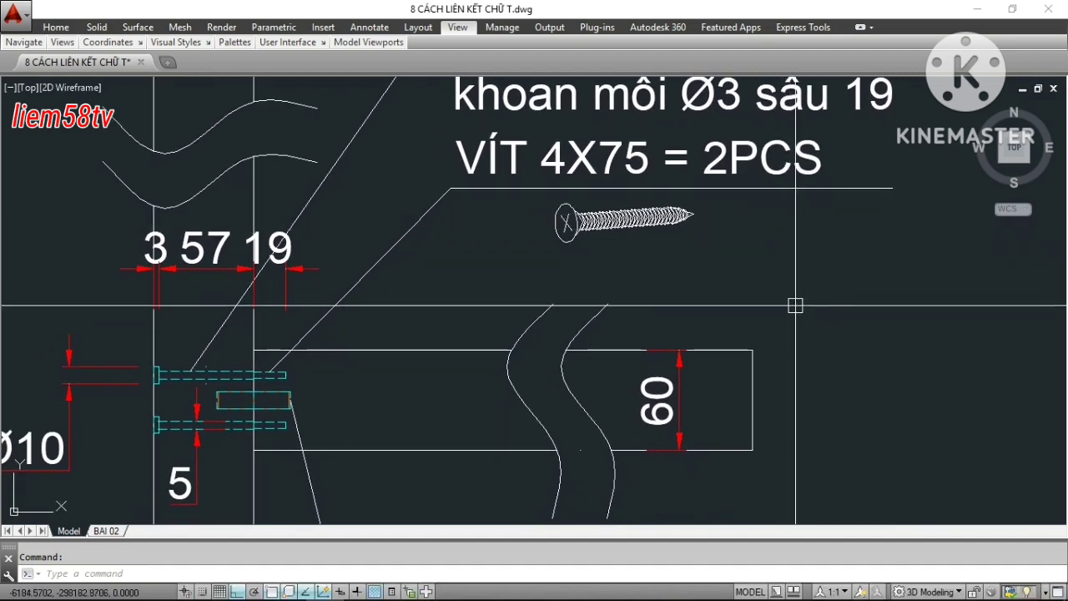
# Inspect the 10X40 dowel callout, its Ø9.8 hole 21 deep, and the 60 dimension.
pyautogui.moveTo(795, 306); pyautogui.dragTo(786, 247, button='middle')
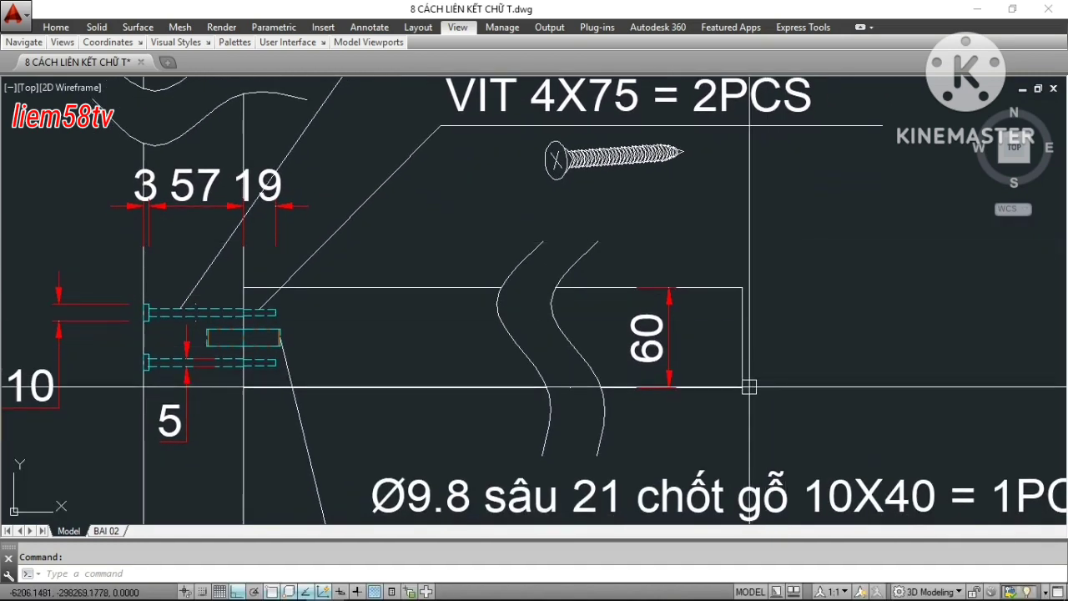
pyautogui.moveTo(749, 381); pyautogui.dragTo(747, 268, button='middle')
pyautogui.scroll(-2, 566, 310)
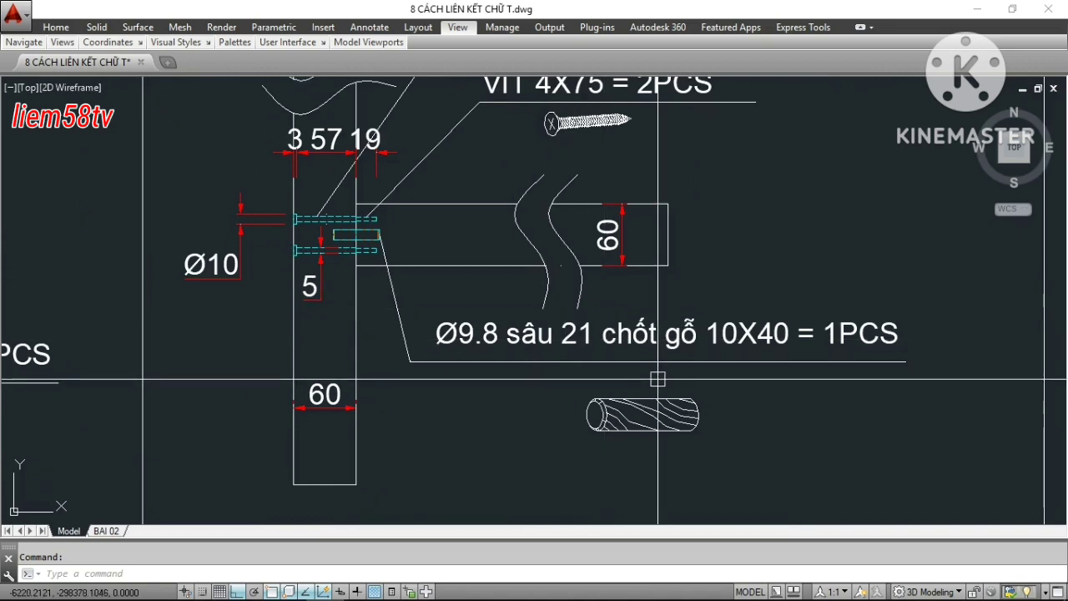
pyautogui.scroll(1, 658, 379)
pyautogui.scroll(1, 557, 320)
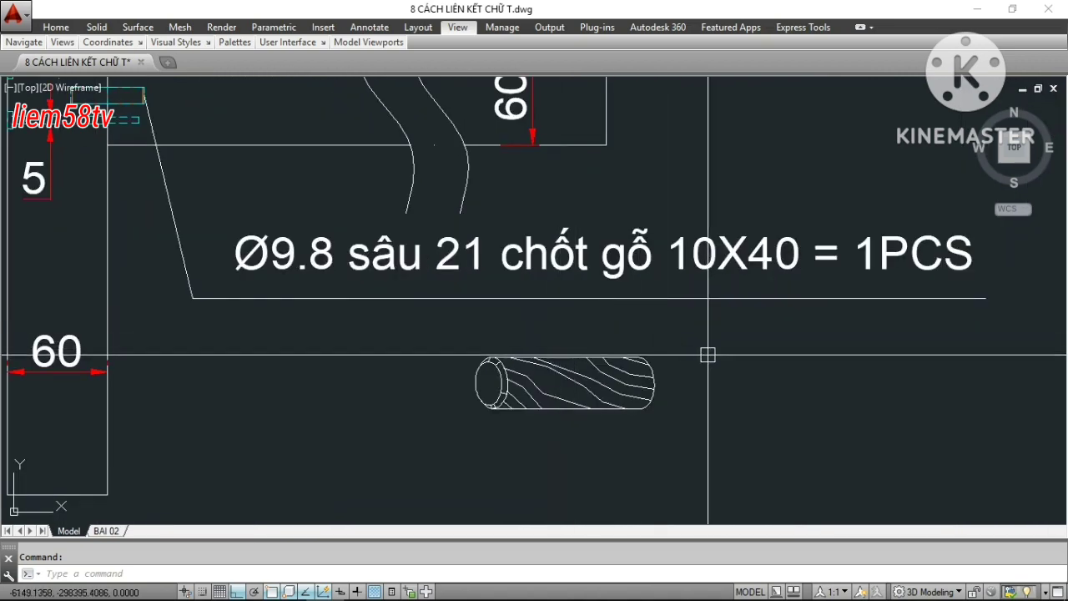
pyautogui.moveTo(708, 355)
pyautogui.mouseDown(button='middle')
pyautogui.moveTo(624, 391)
pyautogui.moveTo(812, 421)
pyautogui.moveTo(678, 383)
pyautogui.moveTo(622, 345)
pyautogui.mouseUp(button='middle')
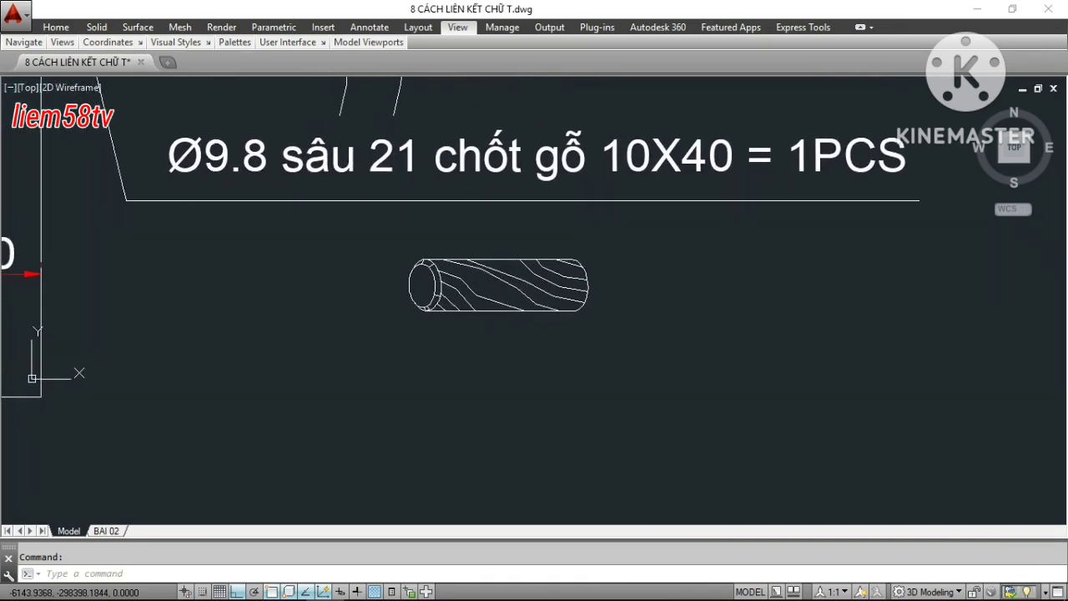
# Zoom out and center the detail 7 T-joint between details 6 and 8.
pyautogui.moveTo(895, 347); pyautogui.dragTo(919, 253, button='middle')
pyautogui.scroll(-3, 713, 300)
pyautogui.scroll(-2, 687, 270)
pyautogui.scroll(2, 687, 269)
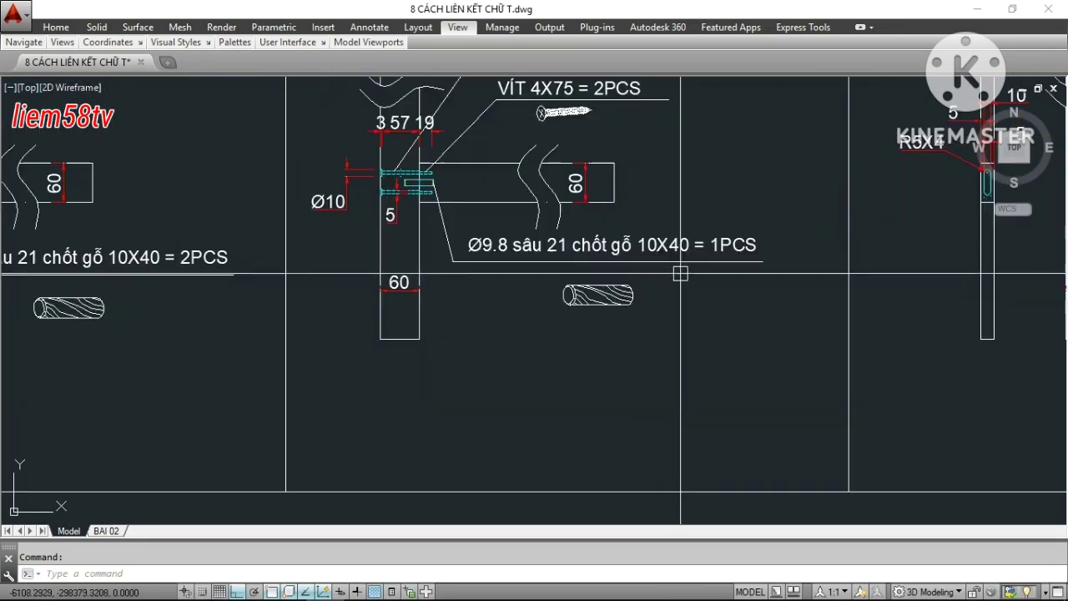
pyautogui.moveTo(687, 269); pyautogui.dragTo(498, 368, button='middle')
# Zoom into detail 8 and bring its dimensions into view.
pyautogui.scroll(-4, 418, 351)
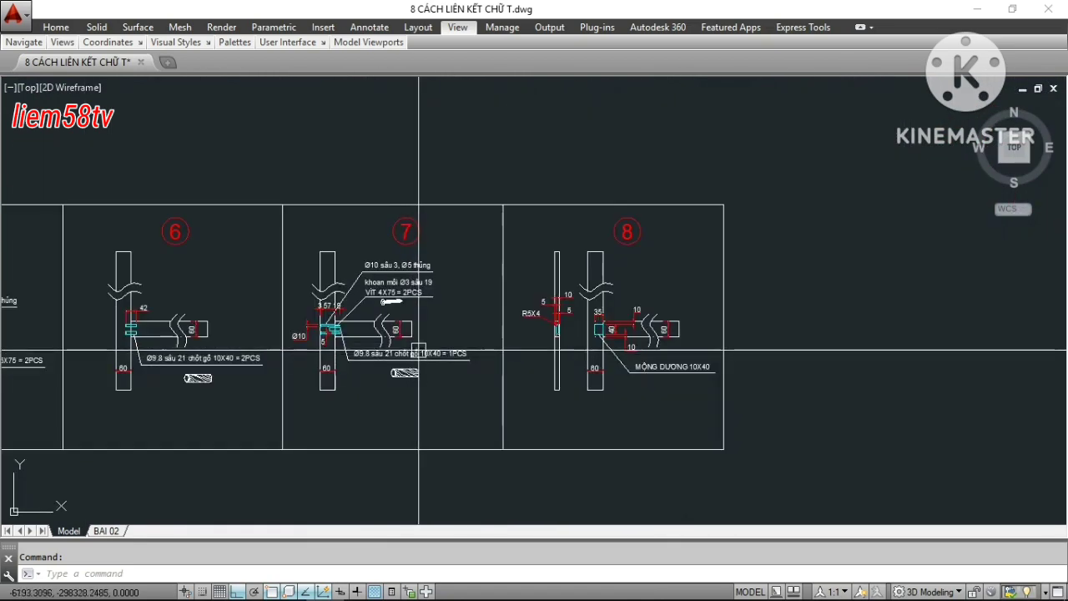
pyautogui.scroll(5, 610, 281)
pyautogui.scroll(2, 615, 279)
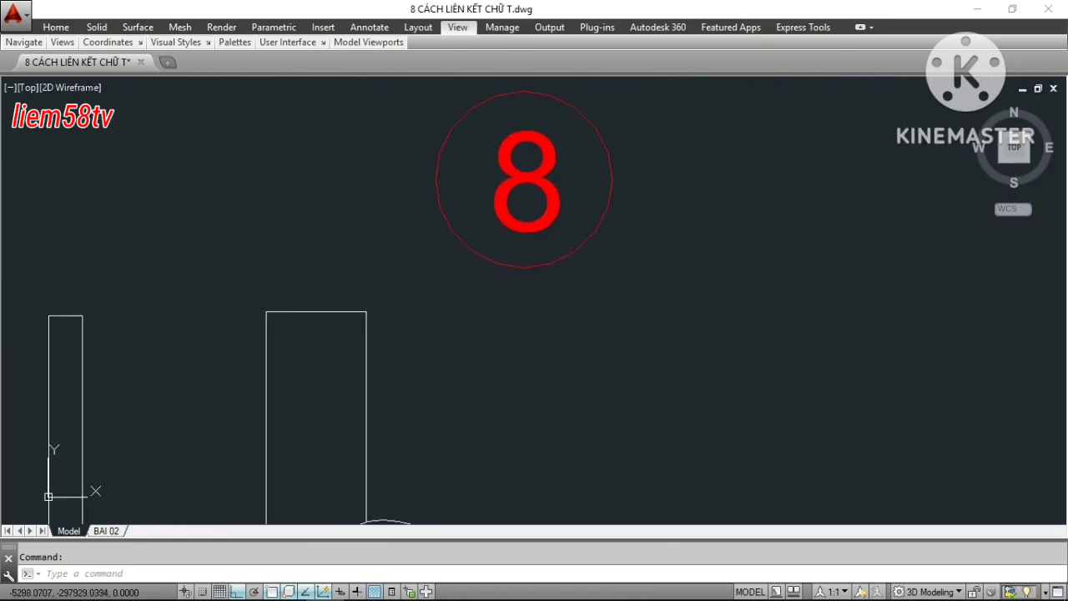
pyautogui.scroll(-3, 574, 202)
pyautogui.scroll(-1, 561, 349)
pyautogui.moveTo(561, 349); pyautogui.dragTo(622, 236, button='middle')
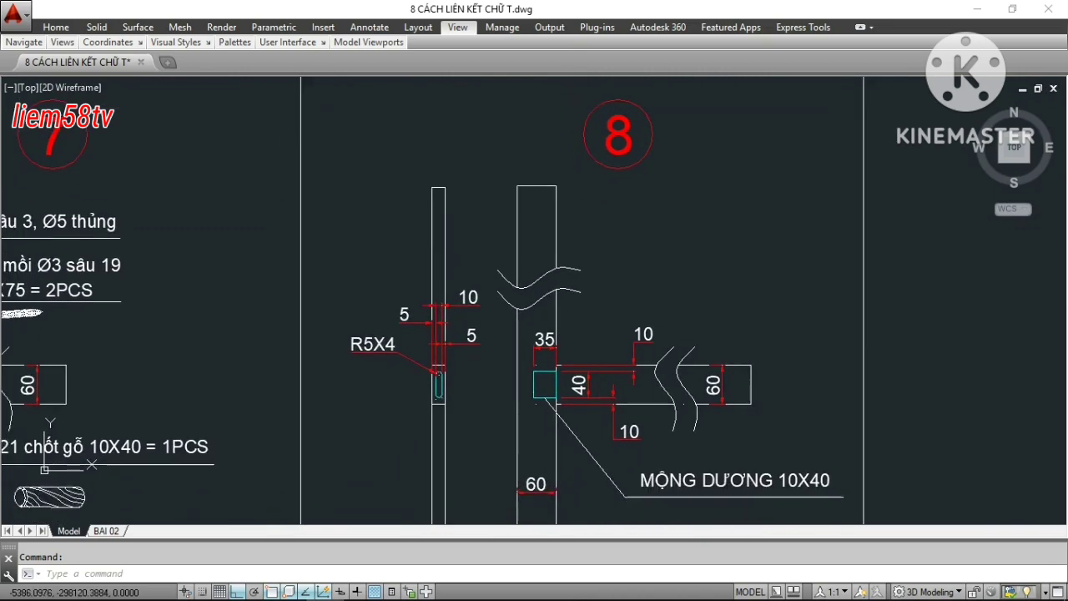
pyautogui.scroll(2, 493, 266)
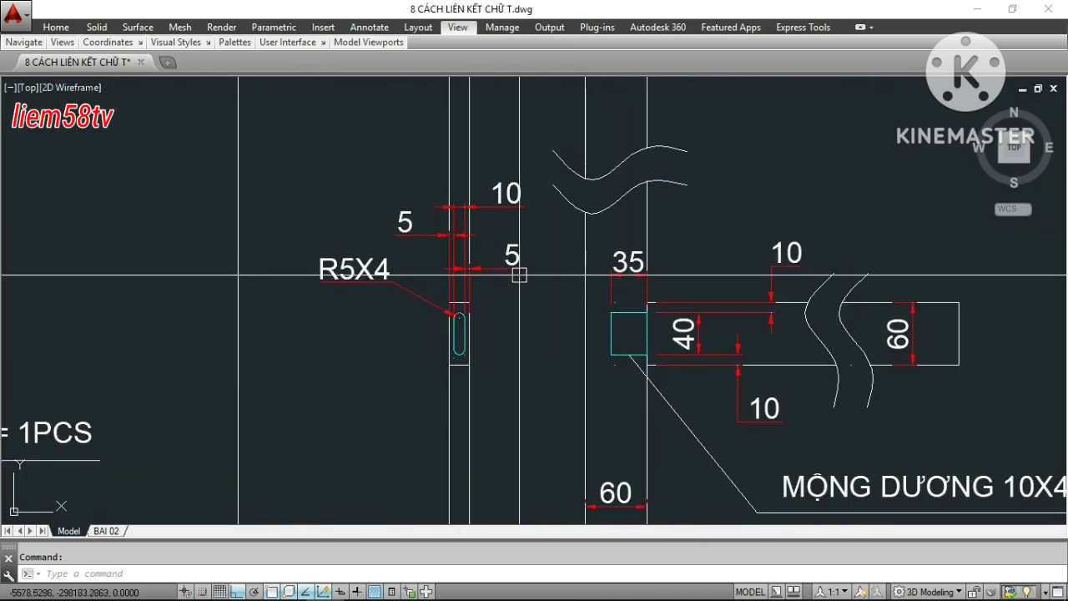
pyautogui.scroll(2, 744, 369)
pyautogui.scroll(2, 787, 389)
# Inspect detail 8's 35-long 10X40 tenon and R5X4 slot dimensions.
pyautogui.moveTo(787, 389); pyautogui.dragTo(633, 480, button='middle')
pyautogui.scroll(-3, 535, 222)
pyautogui.scroll(-3, 546, 230)
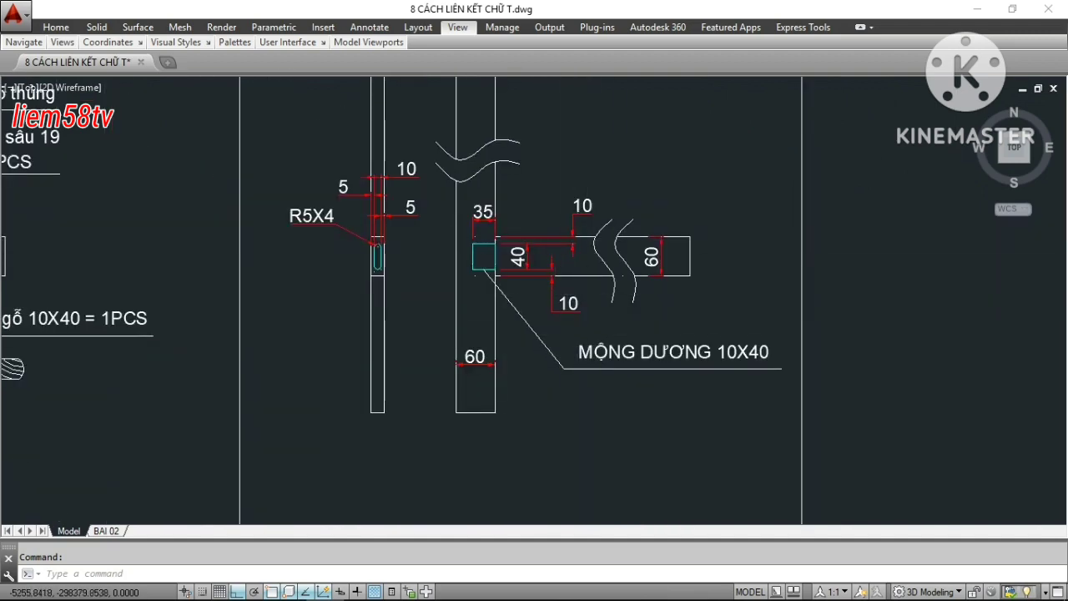
pyautogui.scroll(2, 647, 339)
pyautogui.moveTo(687, 403)
pyautogui.mouseDown(button='middle')
pyautogui.moveTo(690, 363)
pyautogui.moveTo(695, 435)
pyautogui.moveTo(714, 463)
pyautogui.moveTo(837, 461)
pyautogui.mouseUp(button='middle')
pyautogui.moveTo(555, 354); pyautogui.dragTo(724, 398, button='middle')
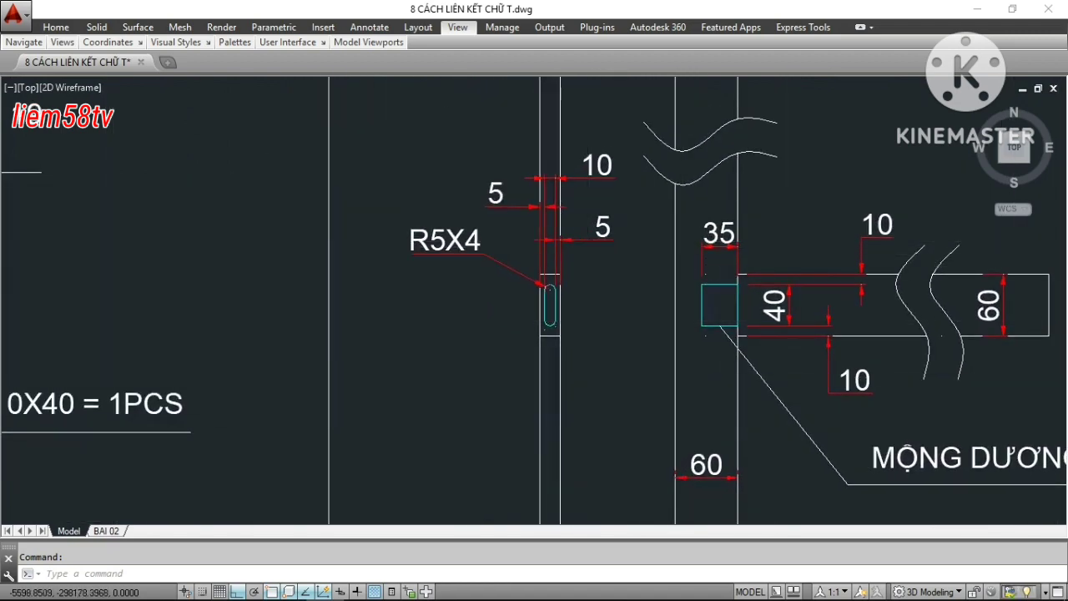
pyautogui.scroll(3, 601, 241)
pyautogui.scroll(2, 613, 246)
pyautogui.moveTo(613, 246)
pyautogui.mouseDown(button='middle')
pyautogui.moveTo(609, 368)
pyautogui.moveTo(585, 241)
pyautogui.mouseUp(button='middle')
# Zoom out and recenter on the row of all eight details.
pyautogui.scroll(-4, 583, 268)
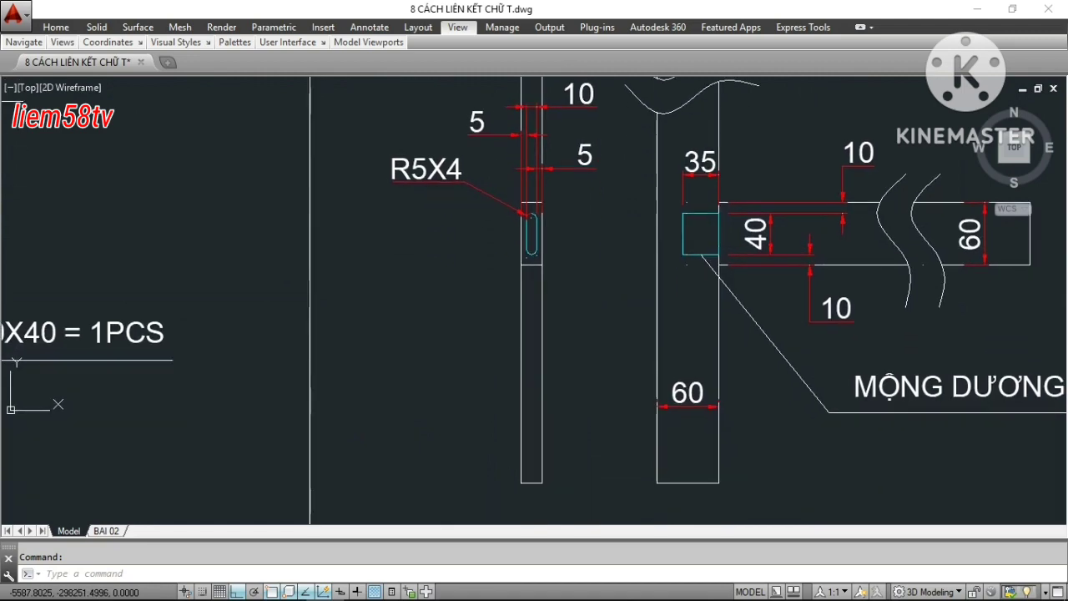
pyautogui.scroll(-5, 613, 246)
pyautogui.scroll(-3, 633, 253)
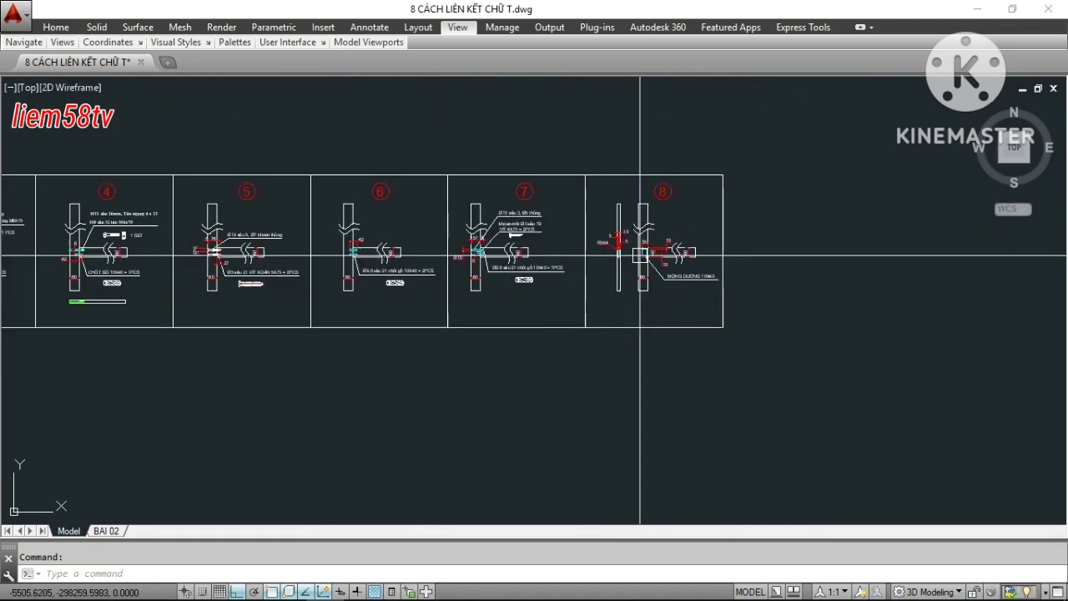
pyautogui.scroll(-1, 636, 253)
pyautogui.moveTo(637, 239)
pyautogui.mouseDown(button='middle')
pyautogui.moveTo(694, 226)
pyautogui.moveTo(825, 281)
pyautogui.mouseUp(button='middle')
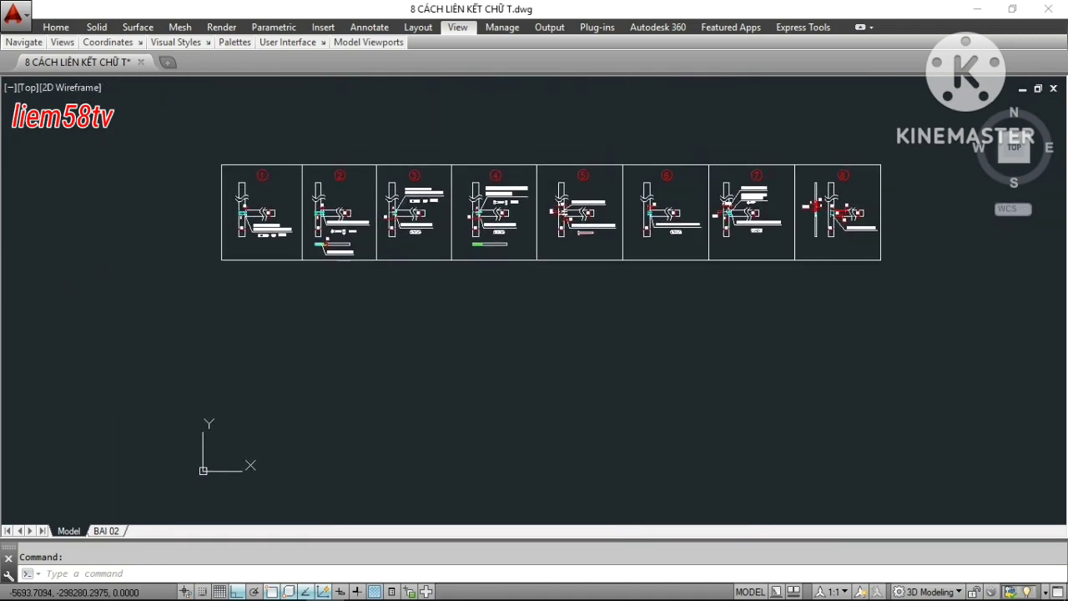
pyautogui.scroll(1, 606, 196)
pyautogui.moveTo(615, 220); pyautogui.dragTo(640, 238, button='middle')
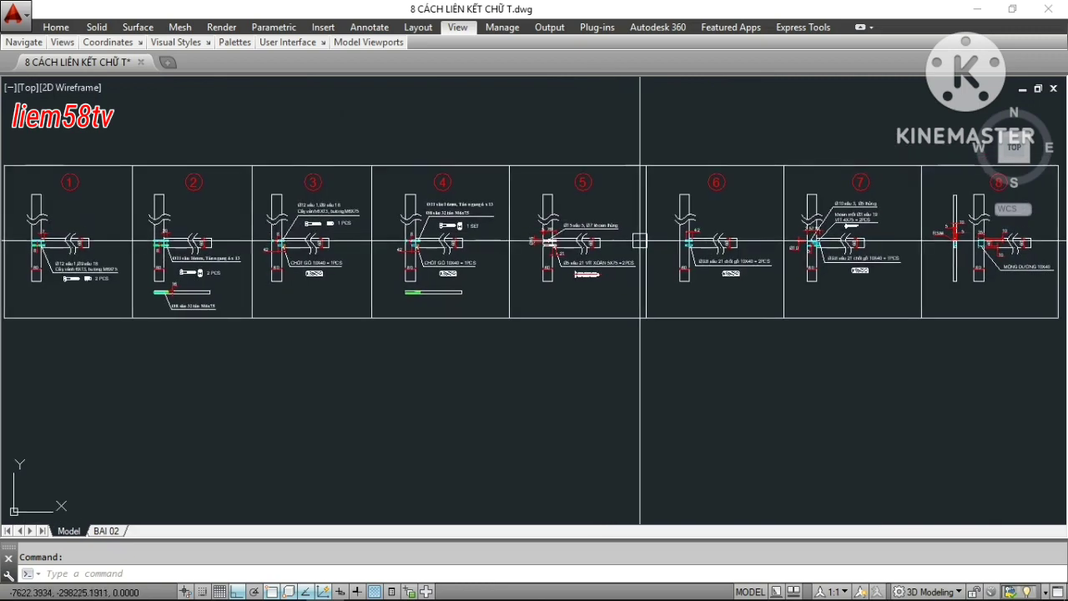